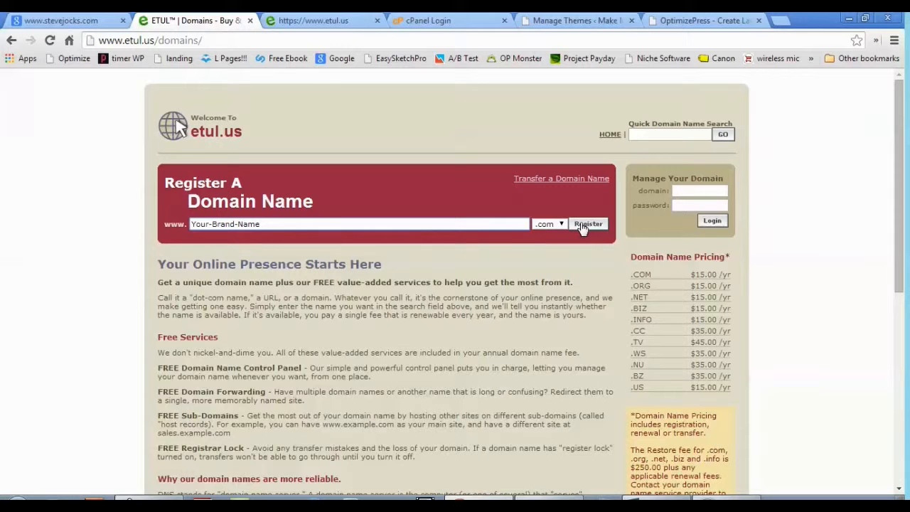
Search for the domain your-brand-name.com, and refine the search to your-brand-name123.com.
left_click(583, 226)
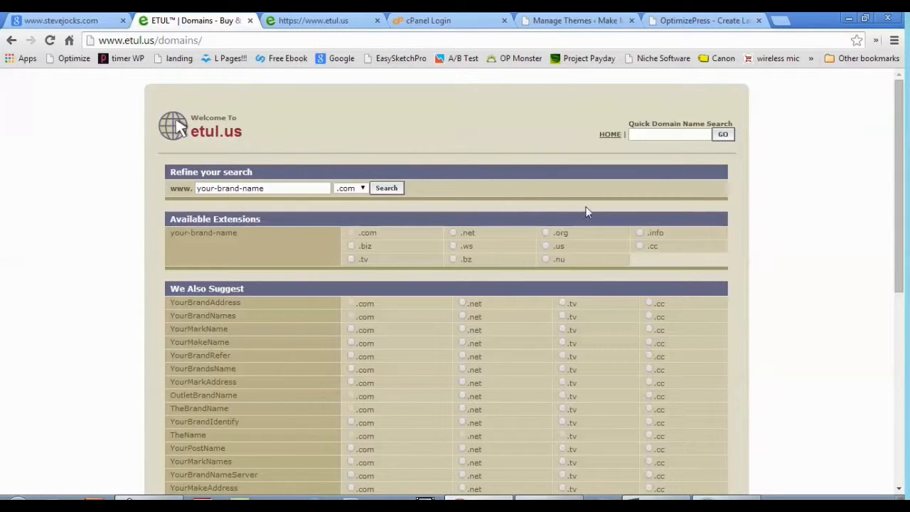
left_click(282, 187)
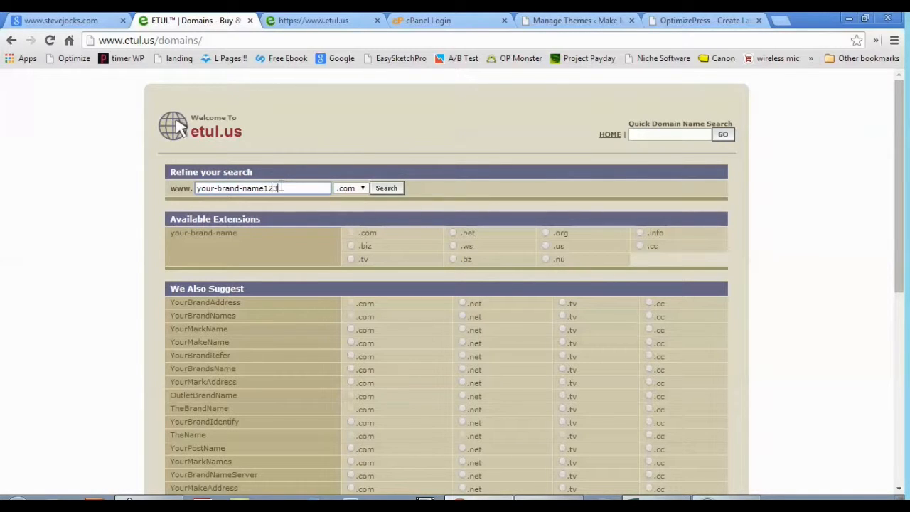
left_click(388, 190)
left_click(387, 189)
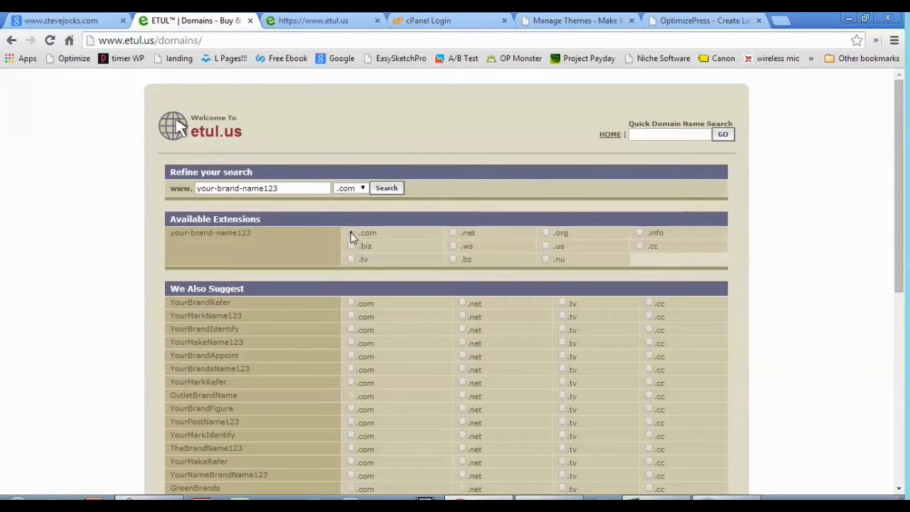
Choose the .com extension for your-brand-name123, proceed to its registration form and agree to the terms.
scroll(350, 245, "down", 3)
scroll(349, 244, "up", 3)
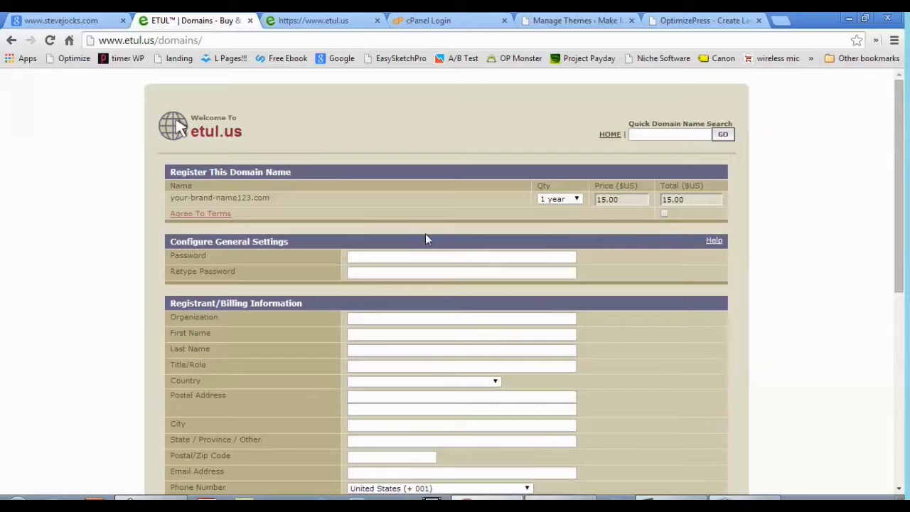
left_click(664, 213)
Review the registration form's password, registrant/billing and credit card sections without filling them in.
left_click(352, 255)
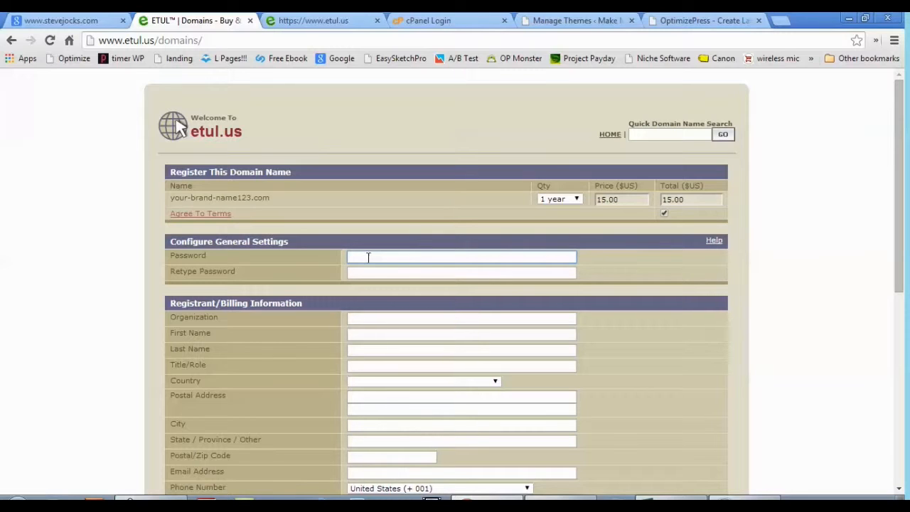
left_click(365, 271)
left_click(368, 318)
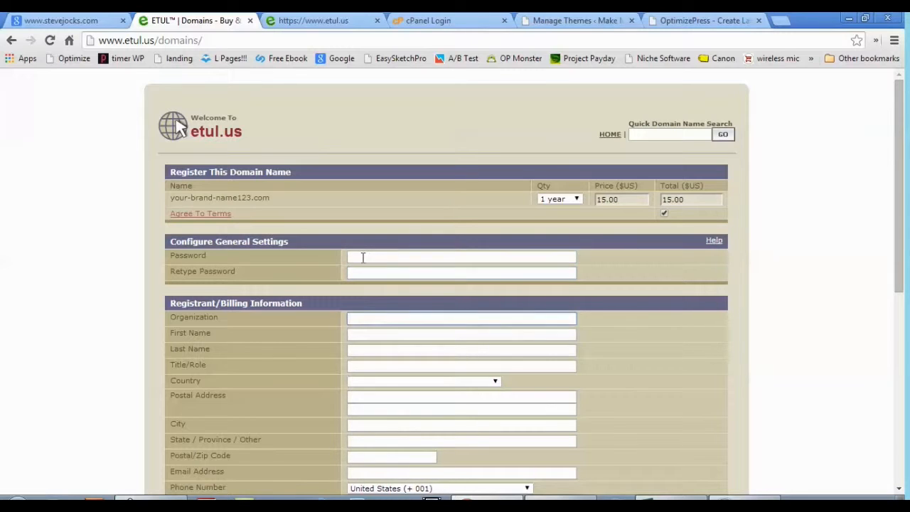
scroll(362, 317, "down", 5)
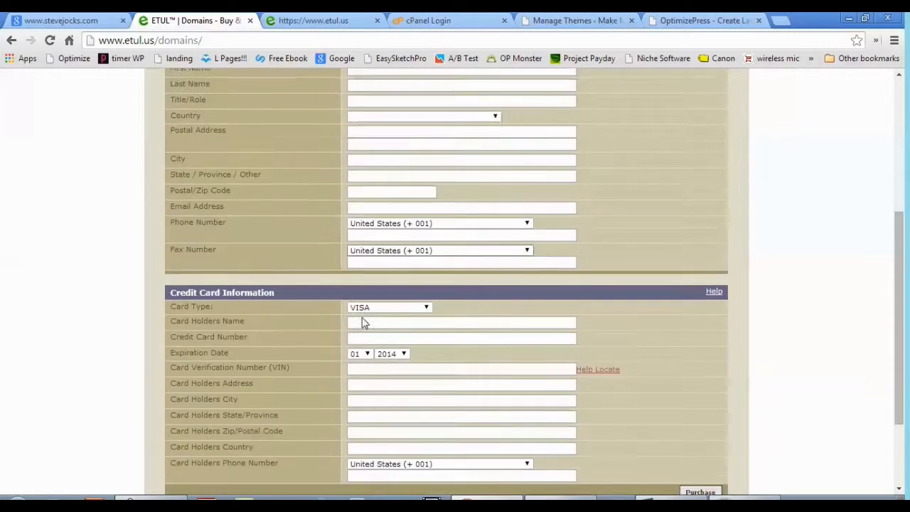
scroll(363, 318, "up", 5)
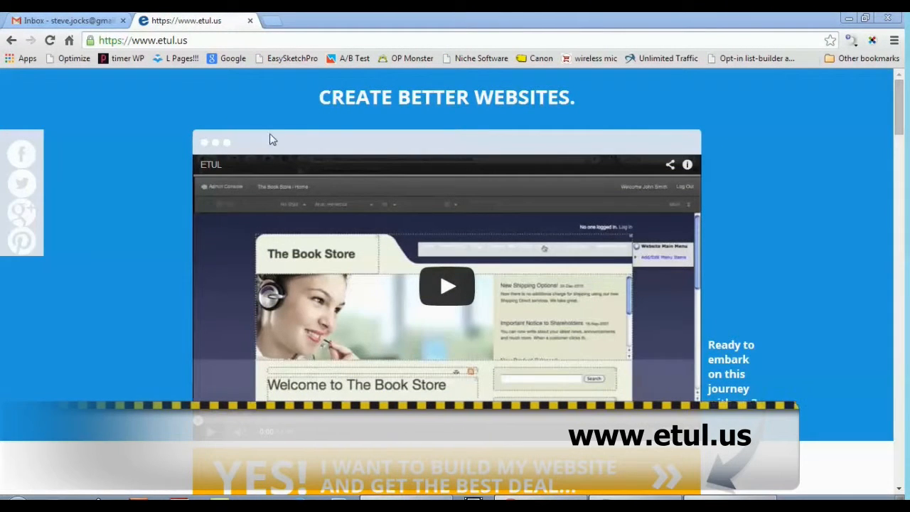
Look through the etul.us website builder sales page and open its pricing page through the best-deal offer.
scroll(276, 110, "down", 5)
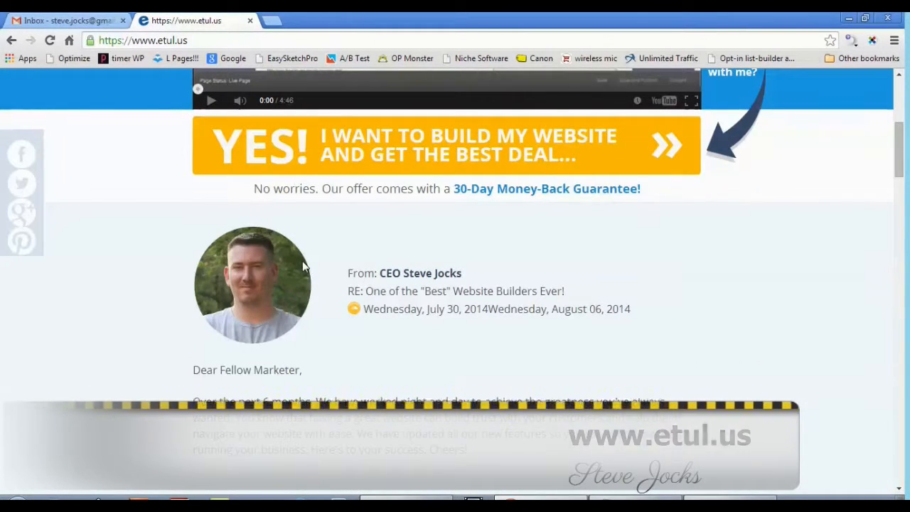
scroll(302, 261, "down", 2)
scroll(302, 265, "down", 12)
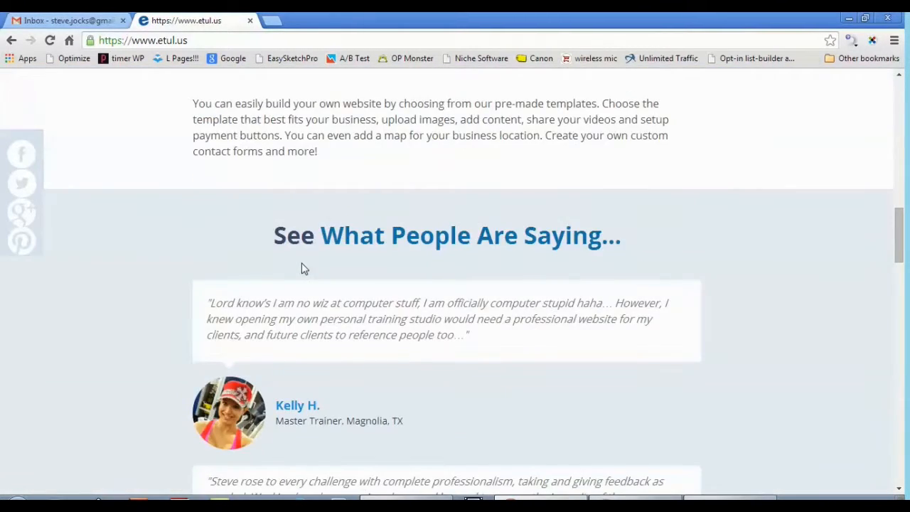
scroll(303, 268, "down", 7)
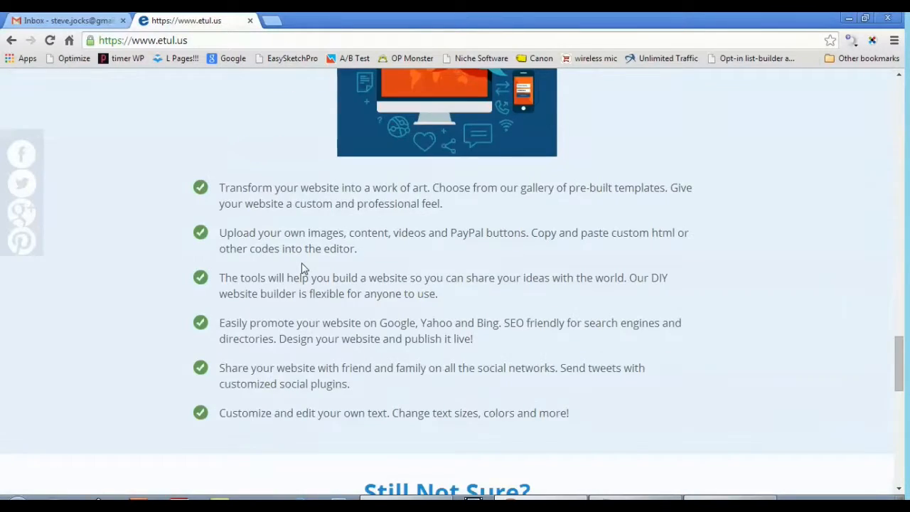
scroll(302, 268, "up", 20)
scroll(304, 269, "up", 1)
scroll(304, 269, "down", 1)
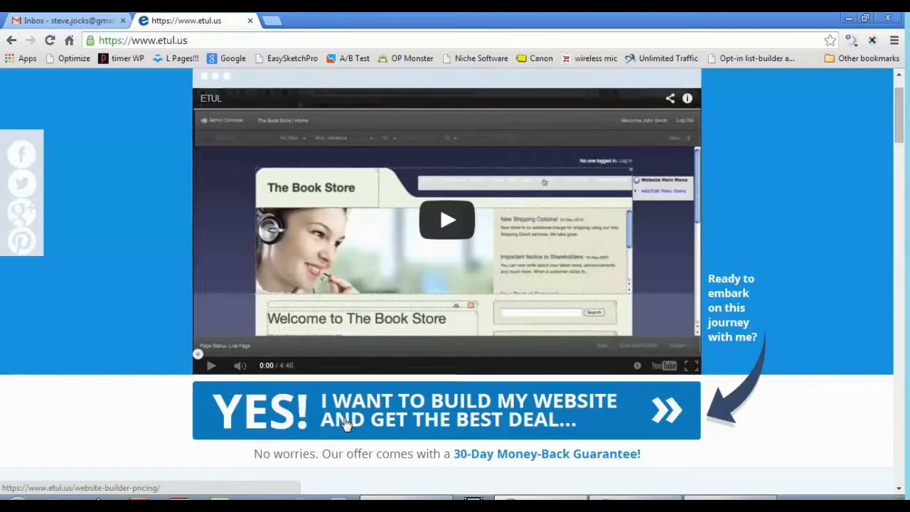
left_click(346, 422)
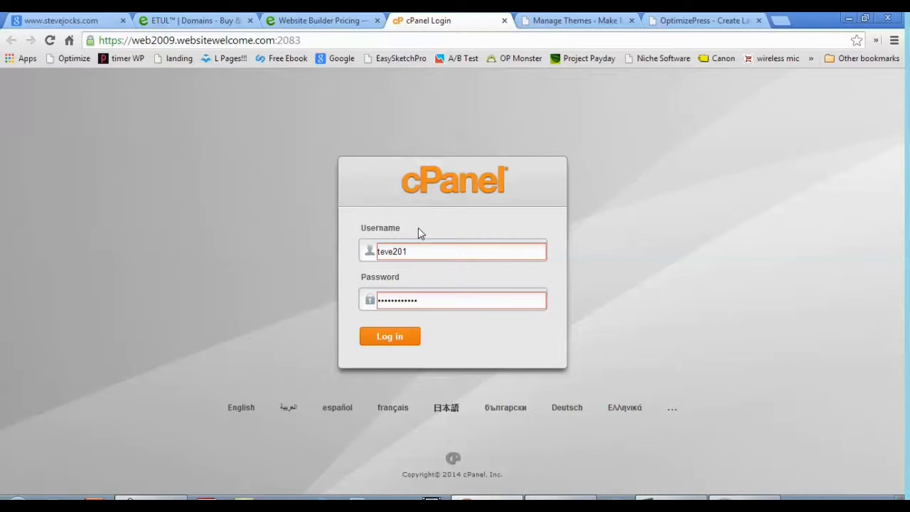
Log in to cPanel with the prefilled credentials and dismiss the offer to save the login.
left_click(402, 339)
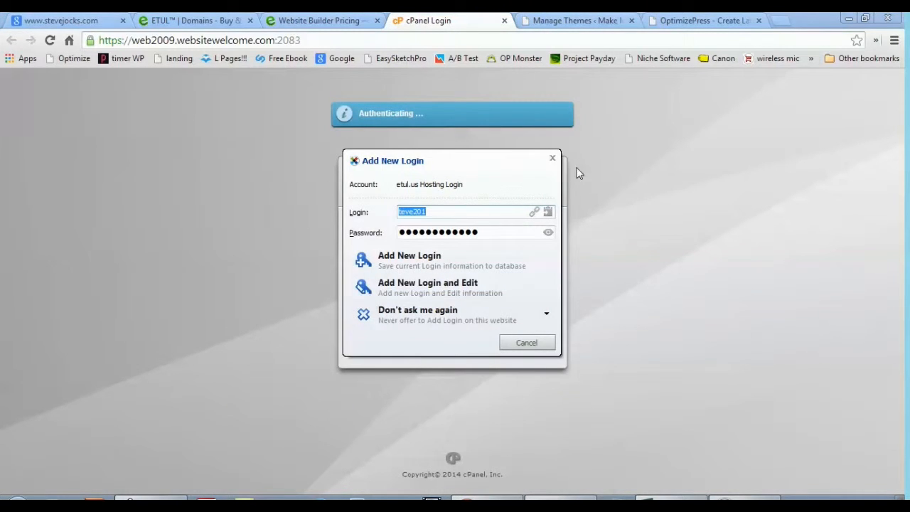
left_click(553, 158)
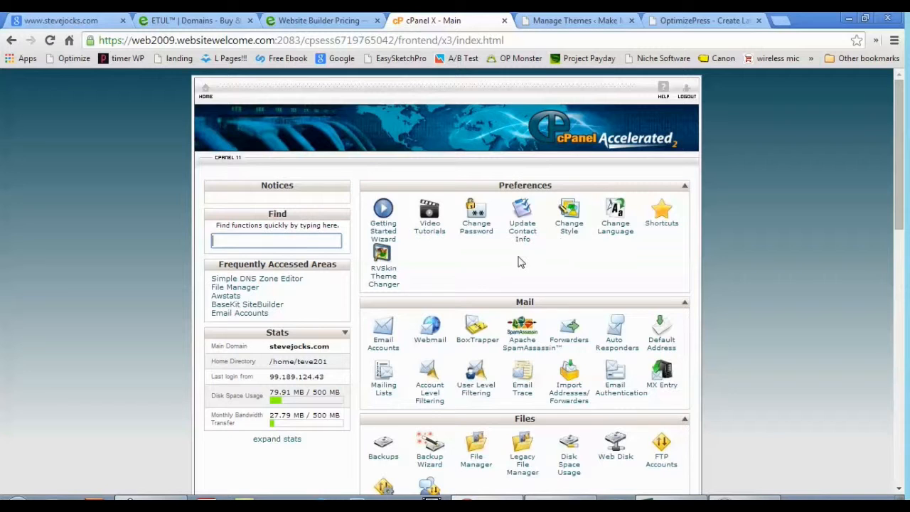
Open QuickInstall from the cPanel home page and bring up the WordPress installation form.
scroll(481, 263, "down", 2)
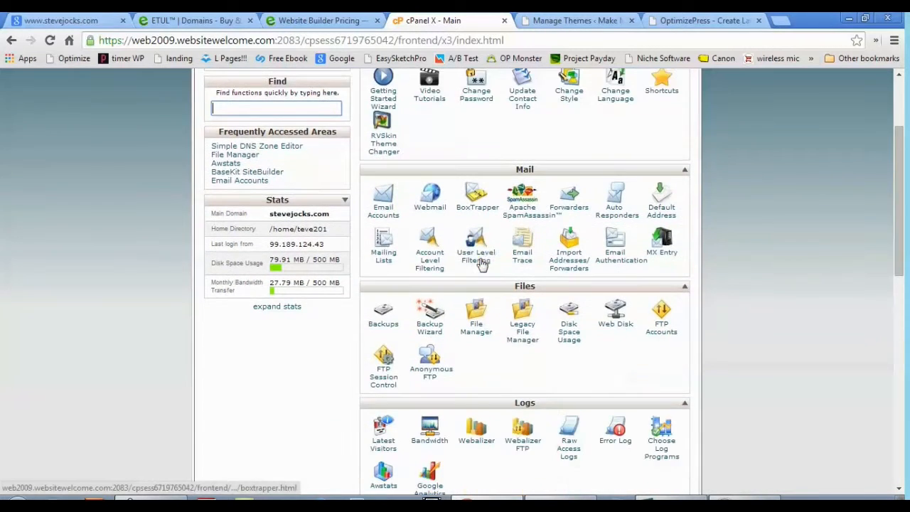
scroll(480, 263, "down", 3)
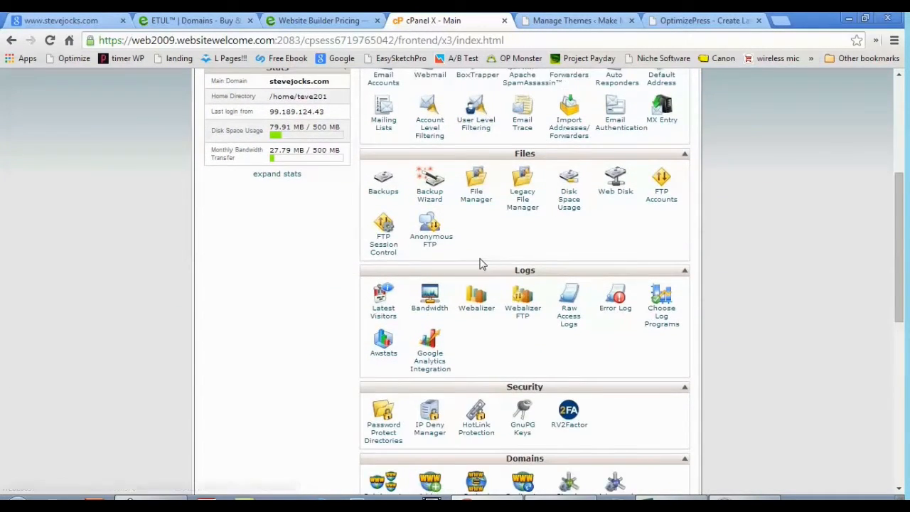
scroll(480, 263, "down", 3)
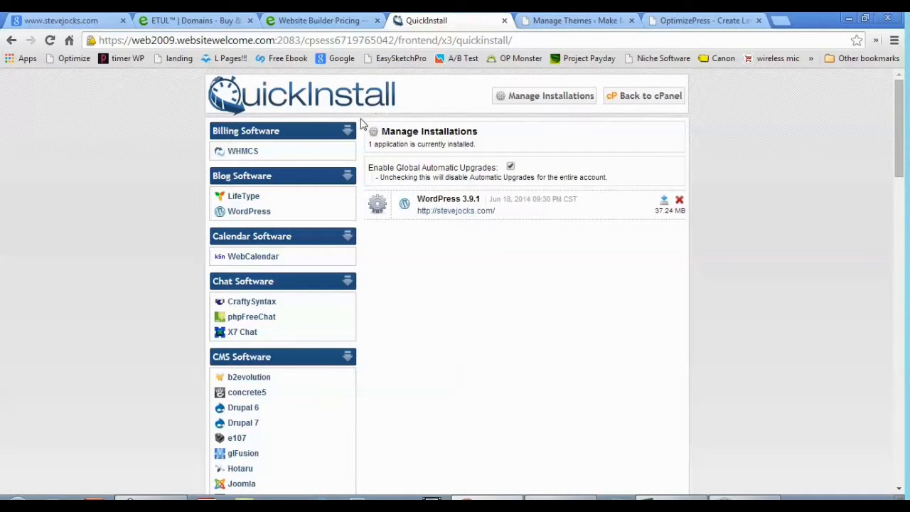
left_click(247, 213)
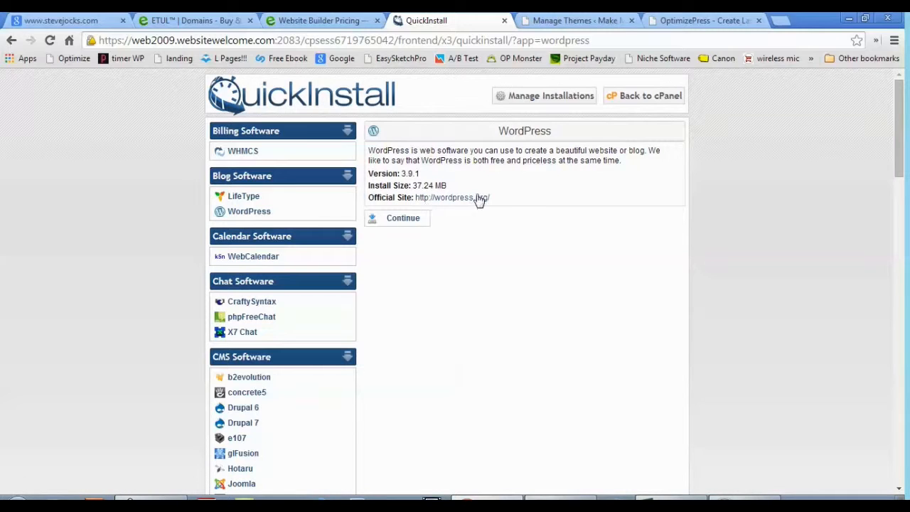
left_click(401, 222)
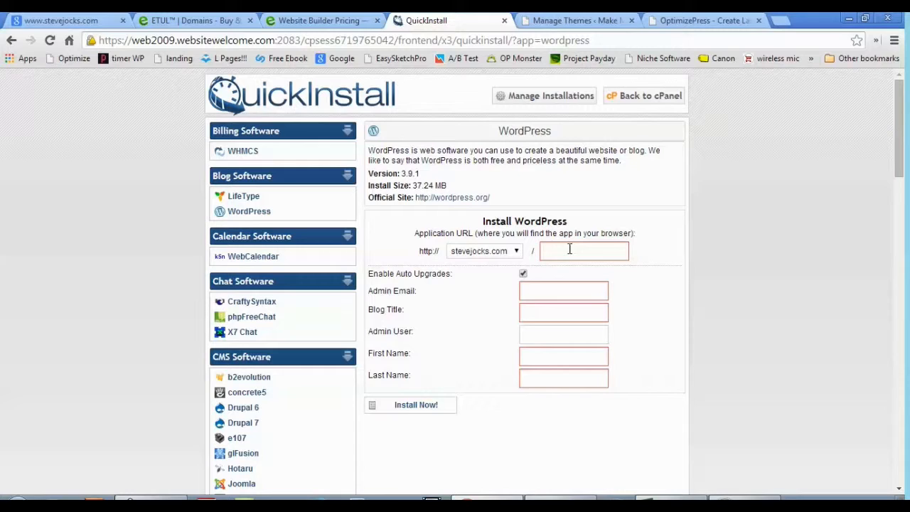
Go through the WordPress install form's fields for URL path, admin email, blog title, first name and last name.
left_click(552, 253)
left_click(546, 251)
left_click(530, 289)
left_click(530, 311)
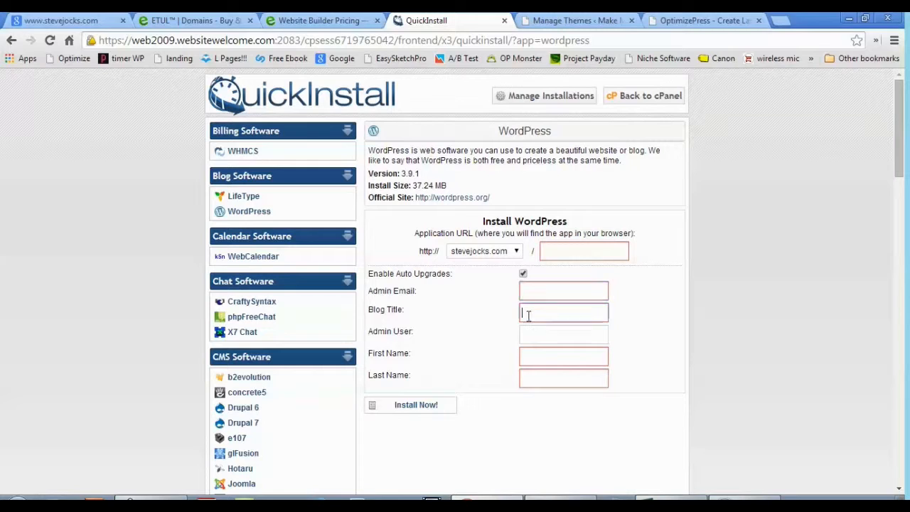
left_click(530, 356)
left_click(533, 377)
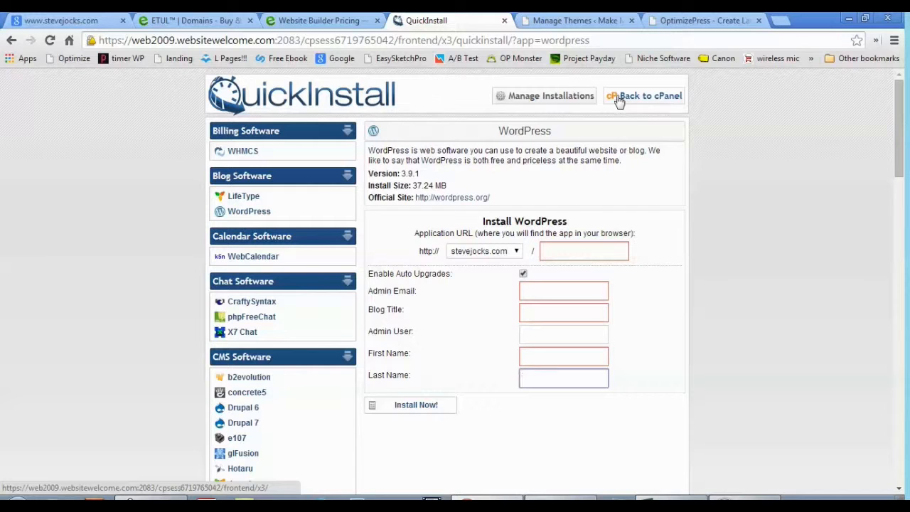
Switch to the WordPress admin's Manage Themes page and view the dashboard's submenu.
left_click(563, 23)
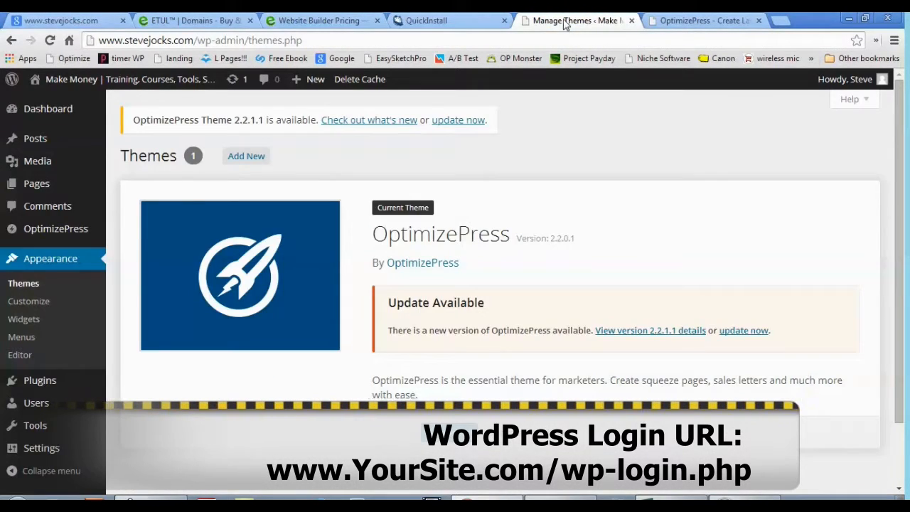
mouse_move(39, 108)
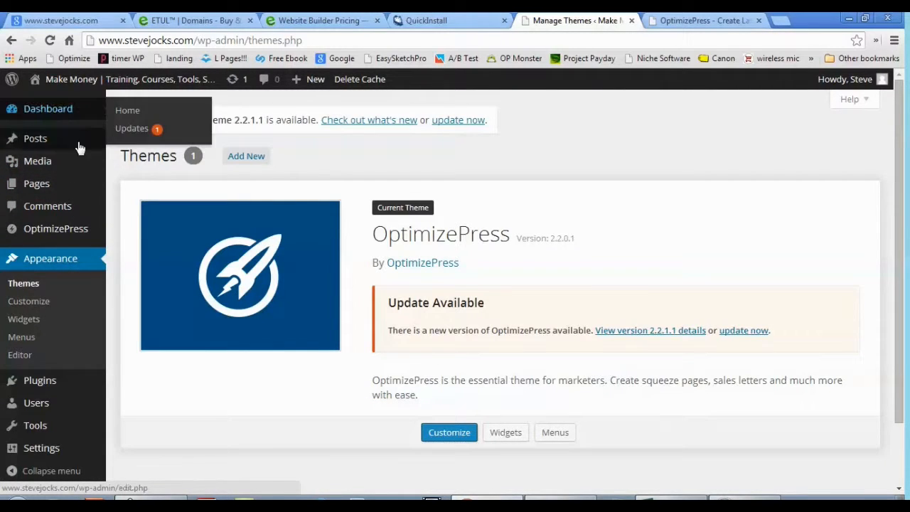
Open the package checkout page on the OptimizePress website and look over the package prices.
left_click(695, 21)
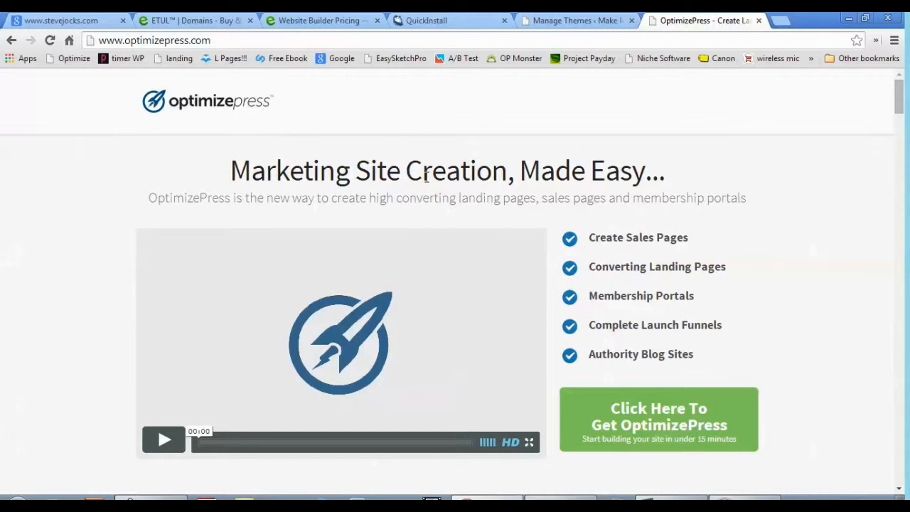
left_click(670, 410)
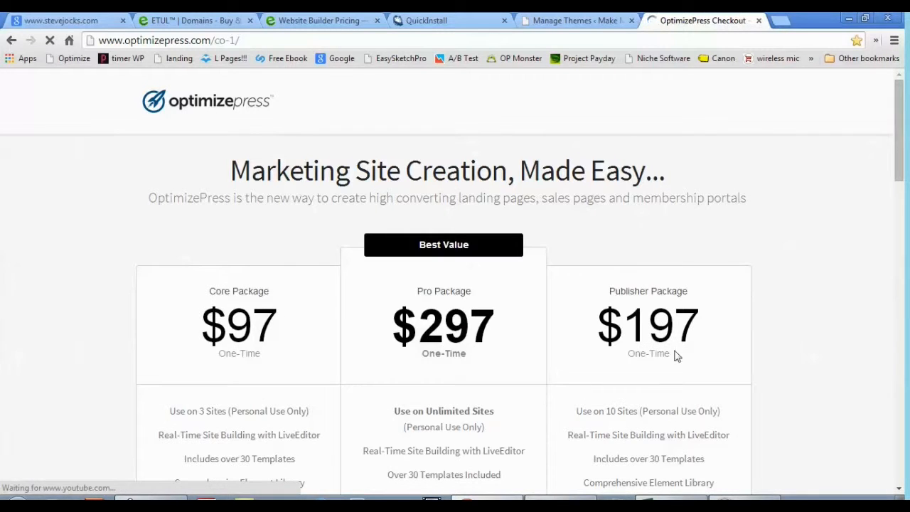
scroll(319, 220, "down", 1)
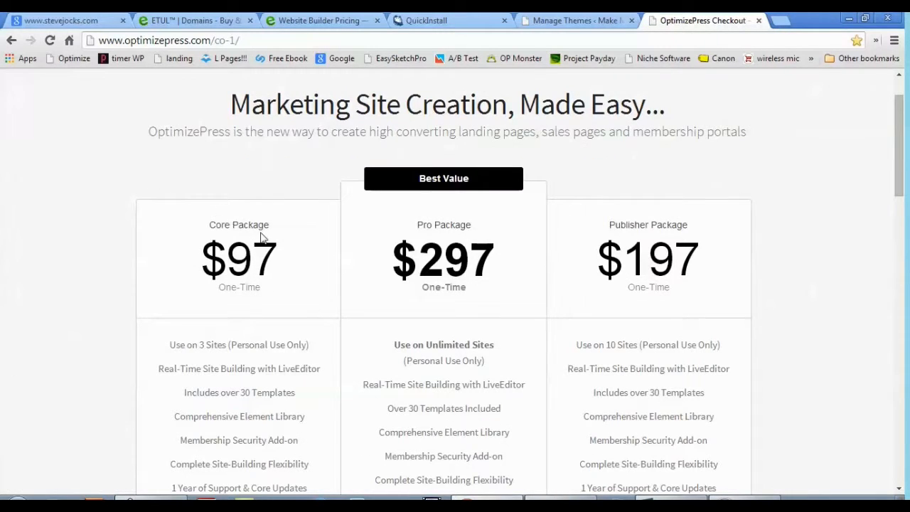
scroll(237, 227, "up", 1)
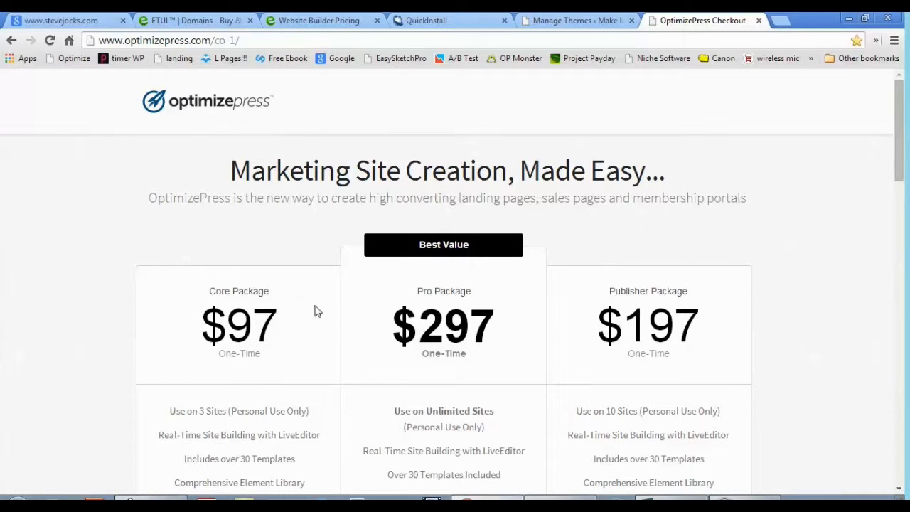
scroll(213, 341, "down", 1)
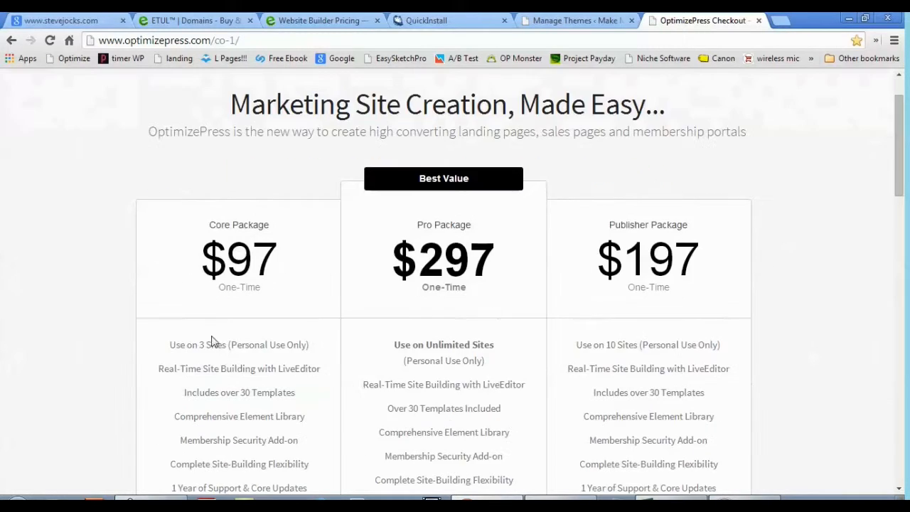
Examine the Core Package's site limit and its support and updates term, and compare it with the Pro and Publisher packages.
left_click_drag(168, 345, 227, 344)
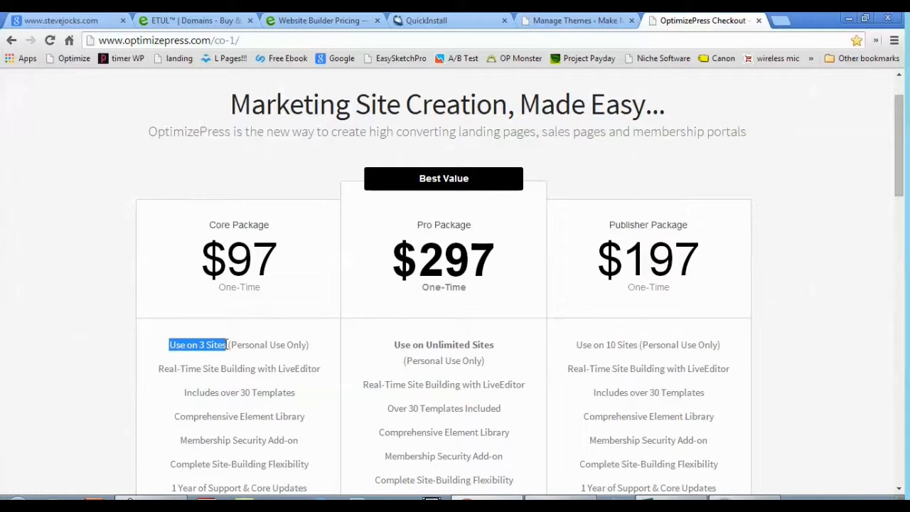
scroll(250, 327, "down", 2)
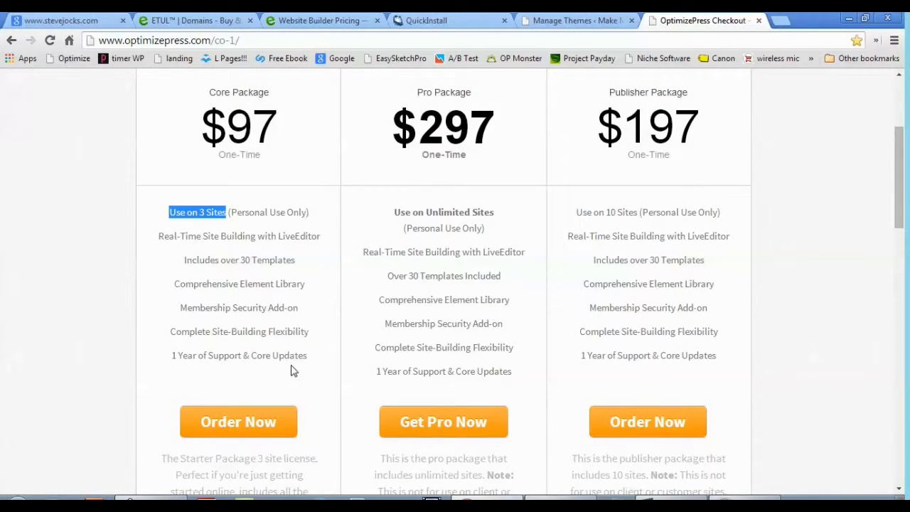
left_click_drag(172, 354, 303, 354)
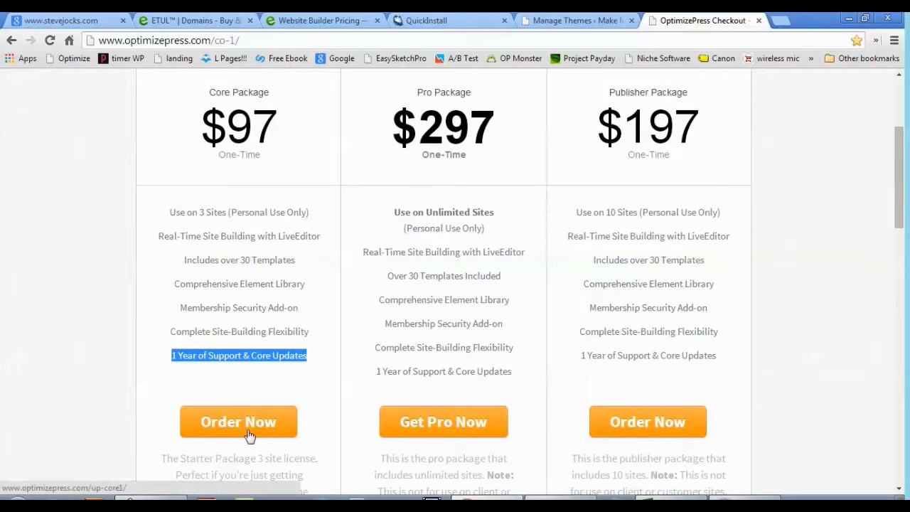
scroll(305, 330, "up", 2)
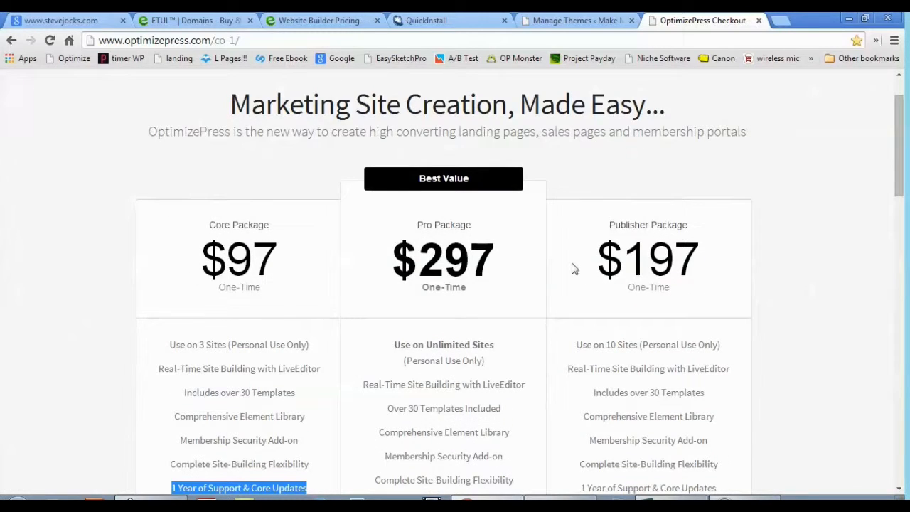
scroll(572, 259, "down", 1)
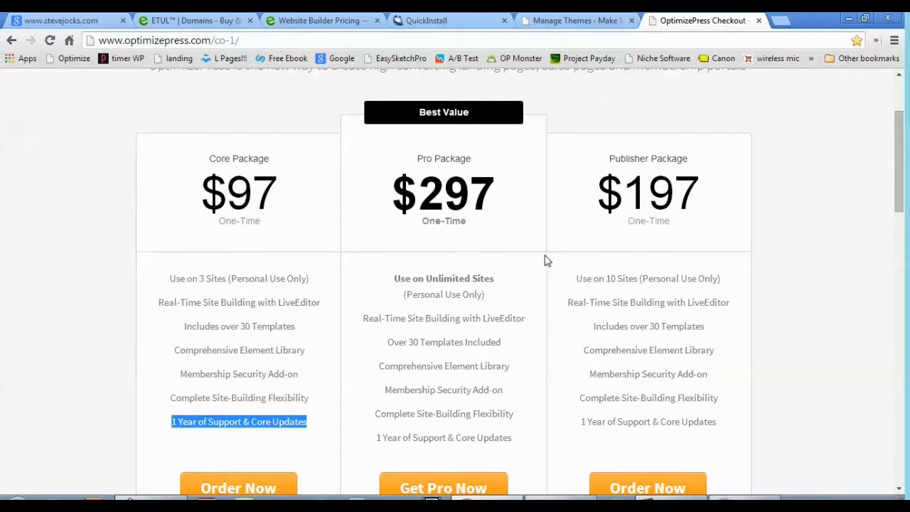
scroll(545, 260, "up", 1)
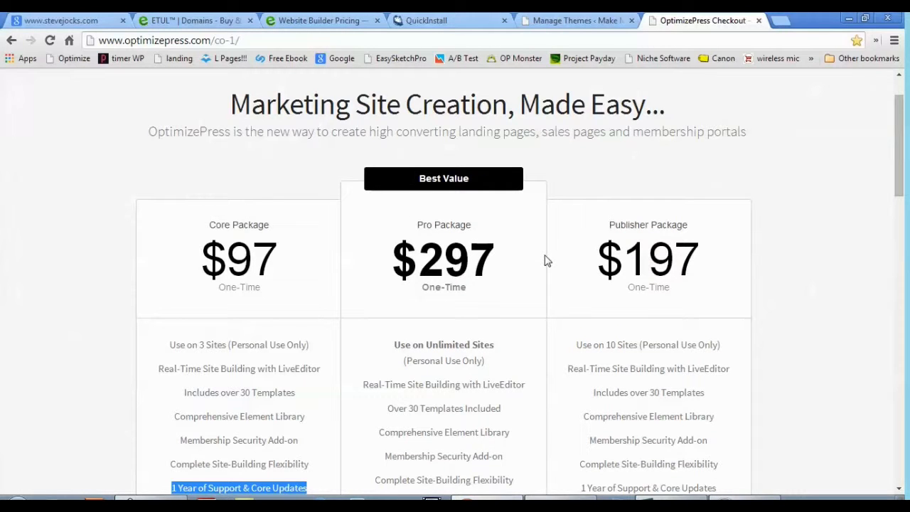
Return to the WordPress admin's Manage Themes page and open the form for uploading a new theme in .zip format.
scroll(545, 260, "up", 1)
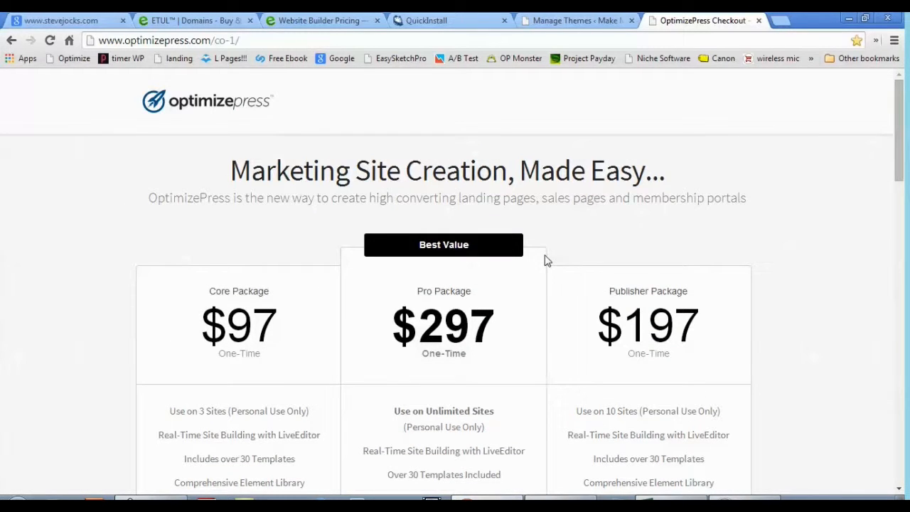
left_click(577, 22)
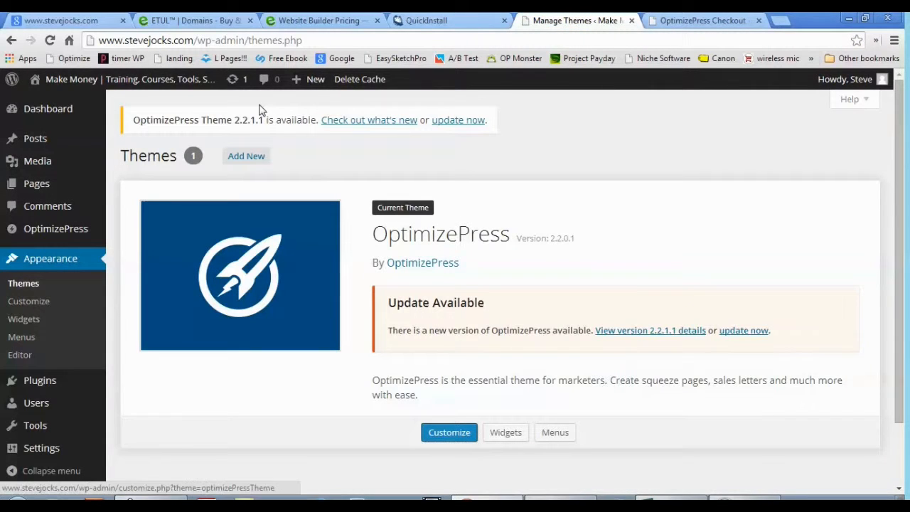
left_click(257, 157)
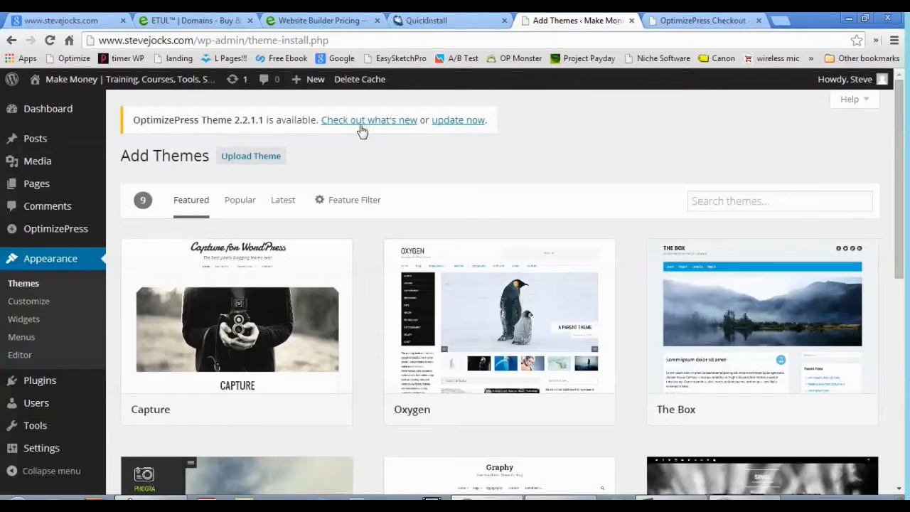
left_click(241, 163)
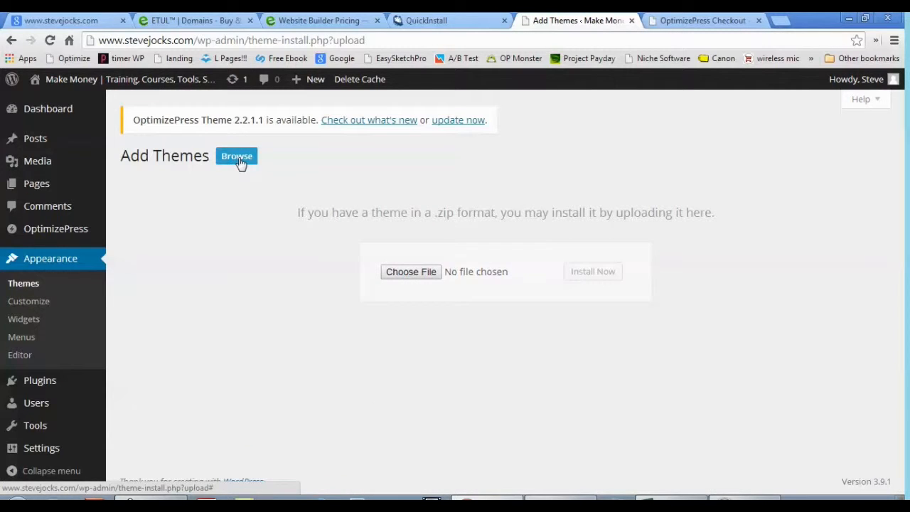
Choose the optimizepresstheme zip file from the Desktop's Marketing > Themes folder as the theme file to install.
left_click(398, 273)
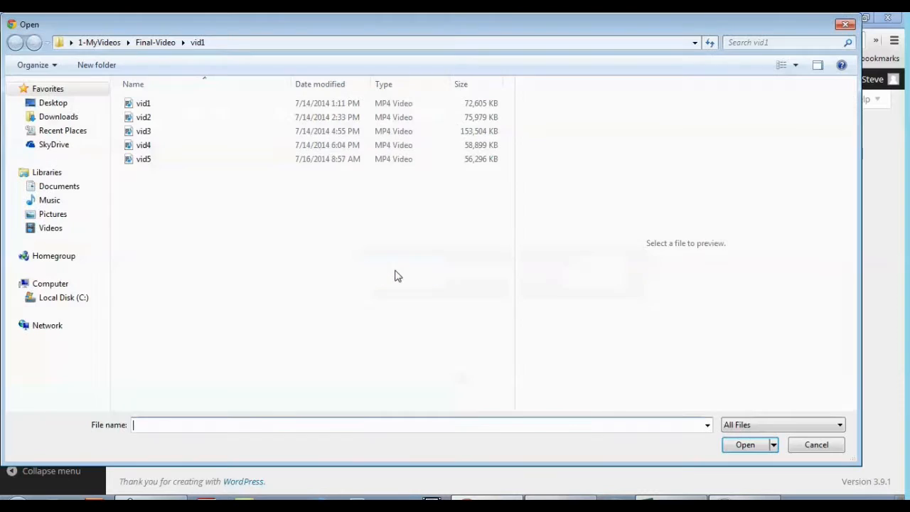
left_click(51, 104)
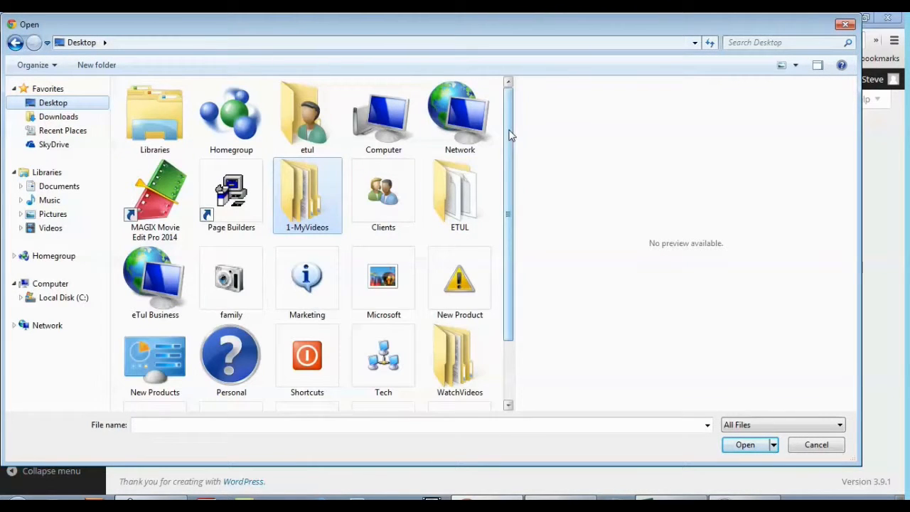
left_click_drag(509, 135, 510, 192)
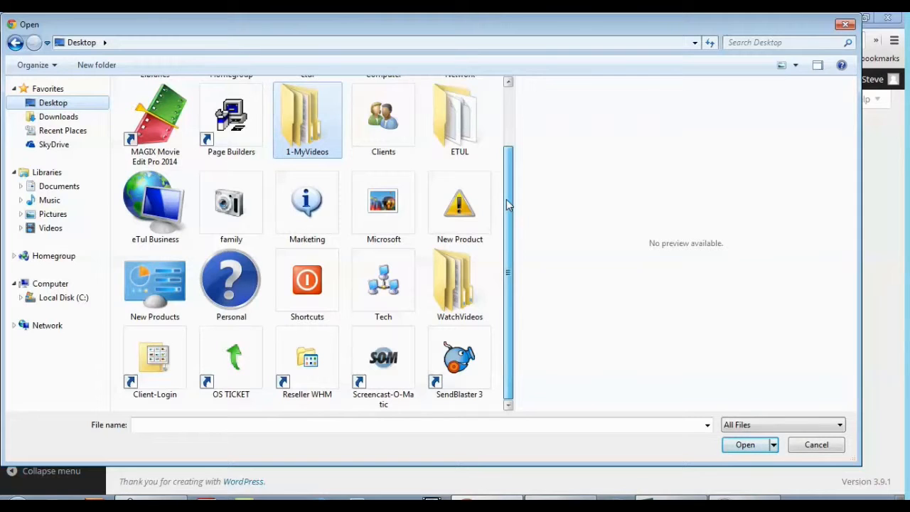
mouse_move(308, 208)
double_click(308, 208)
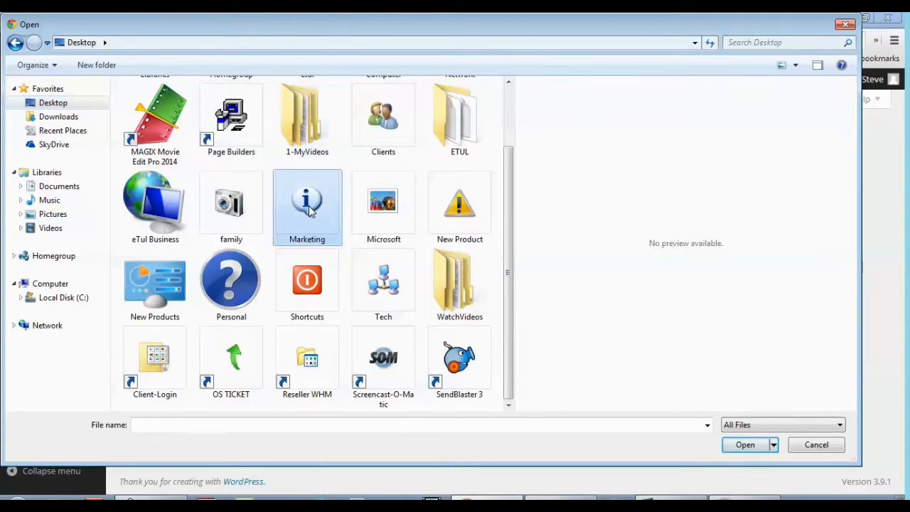
scroll(505, 203, "down", 1)
scroll(507, 212, "down", 1)
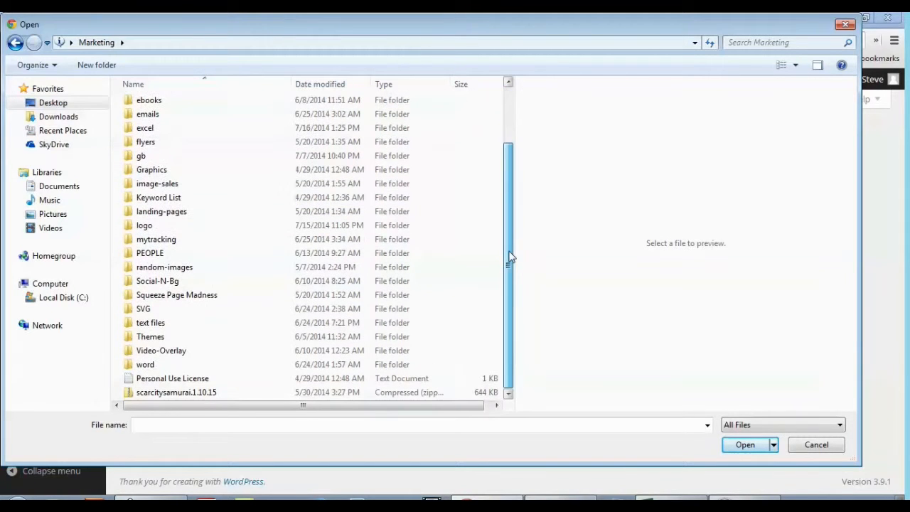
double_click(199, 337)
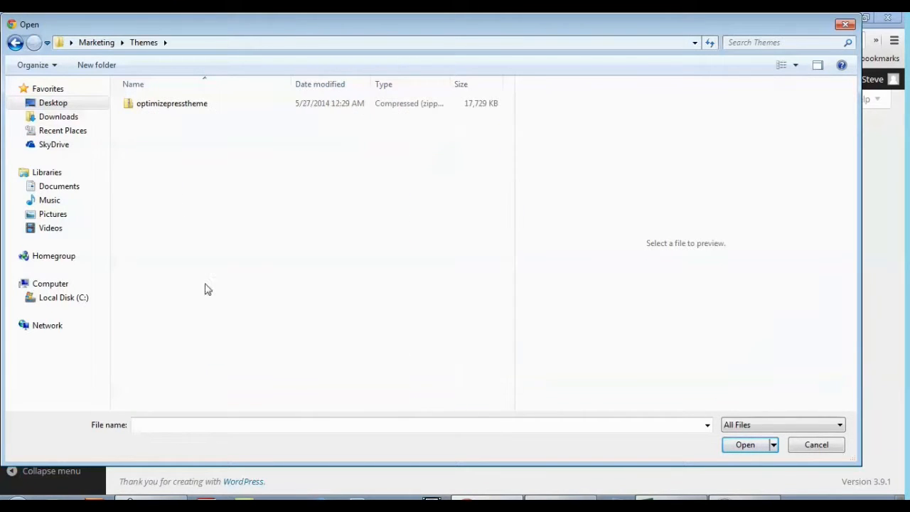
left_click(199, 107)
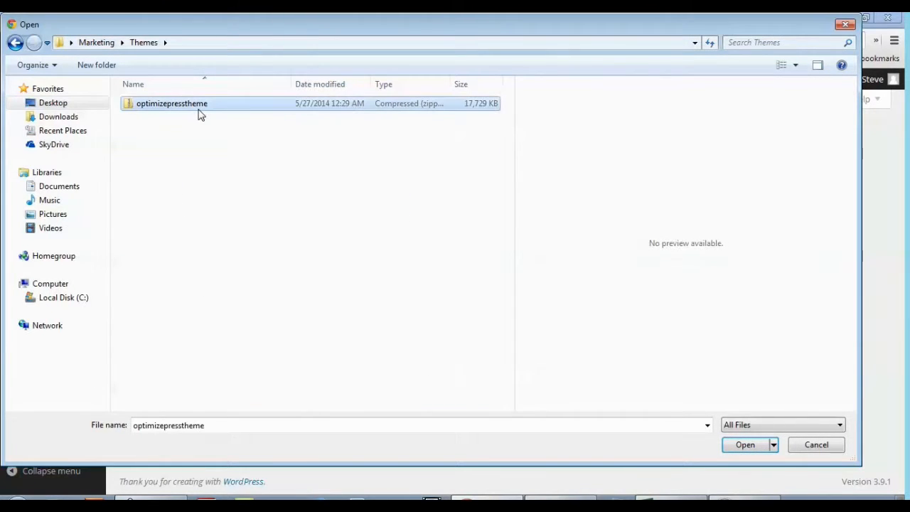
left_click(745, 445)
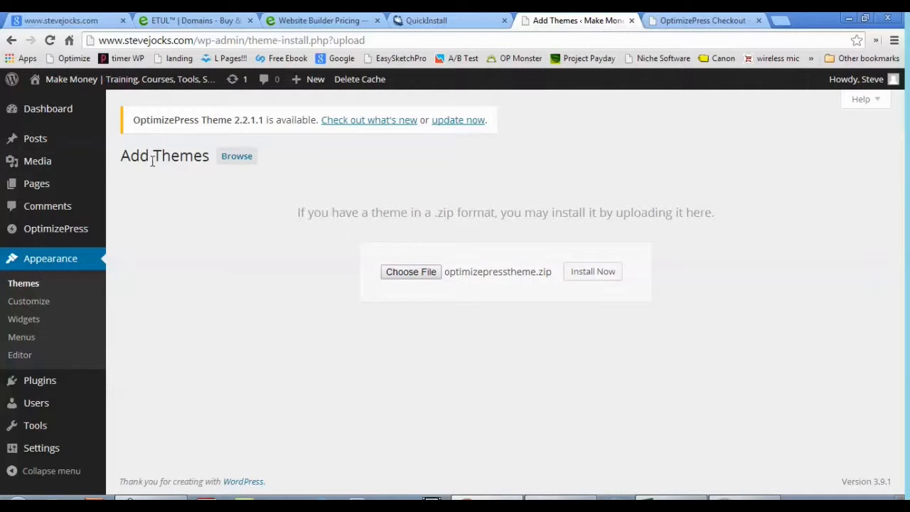
Open the OptimizePress dashboard from the WordPress dashboard and look over its Global Settings options.
left_click(57, 116)
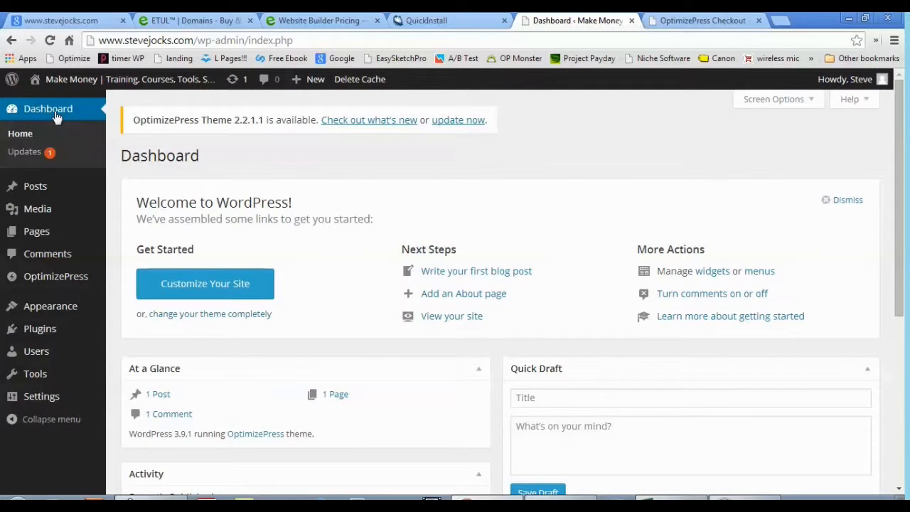
left_click(57, 277)
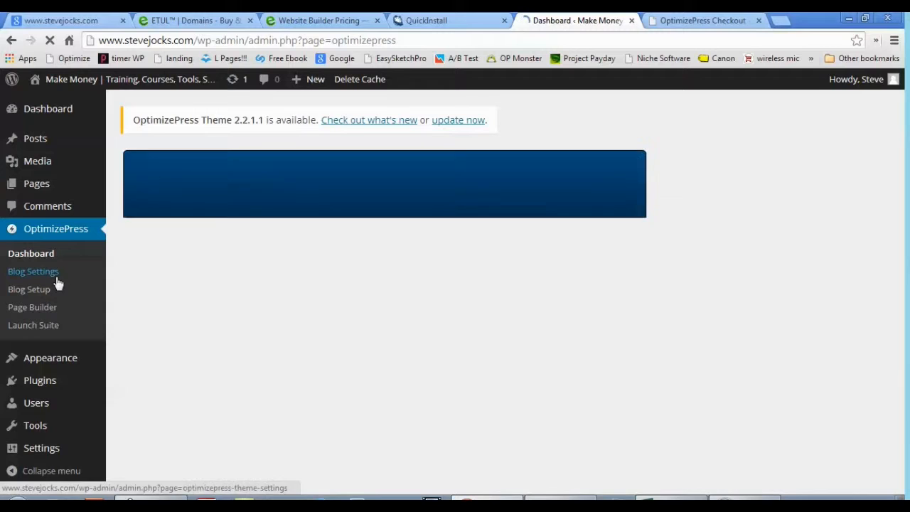
left_click(39, 232)
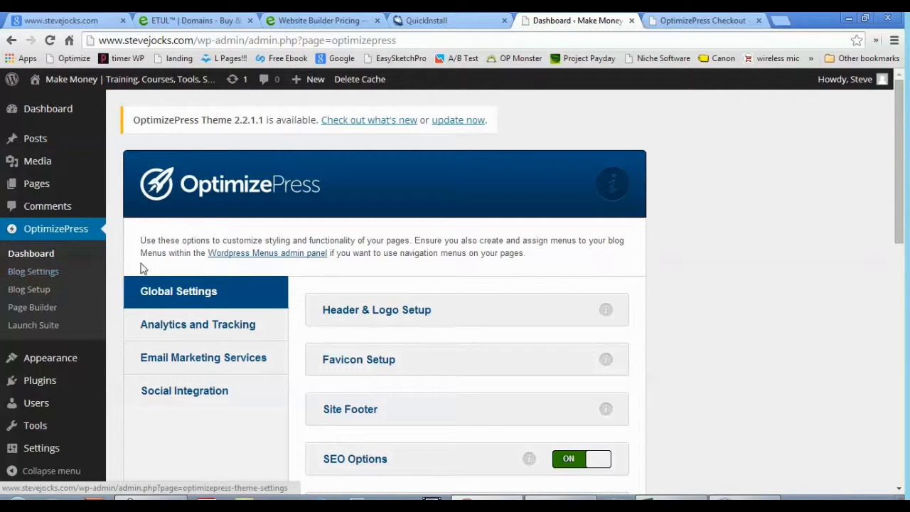
scroll(219, 263, "down", 1)
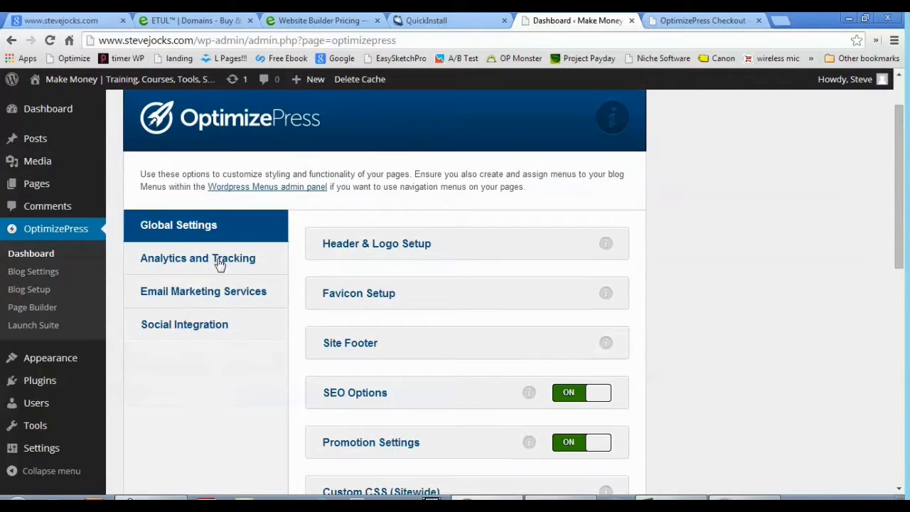
Open the OptimizePress Blog Settings and look over the available theme styles.
left_click(44, 276)
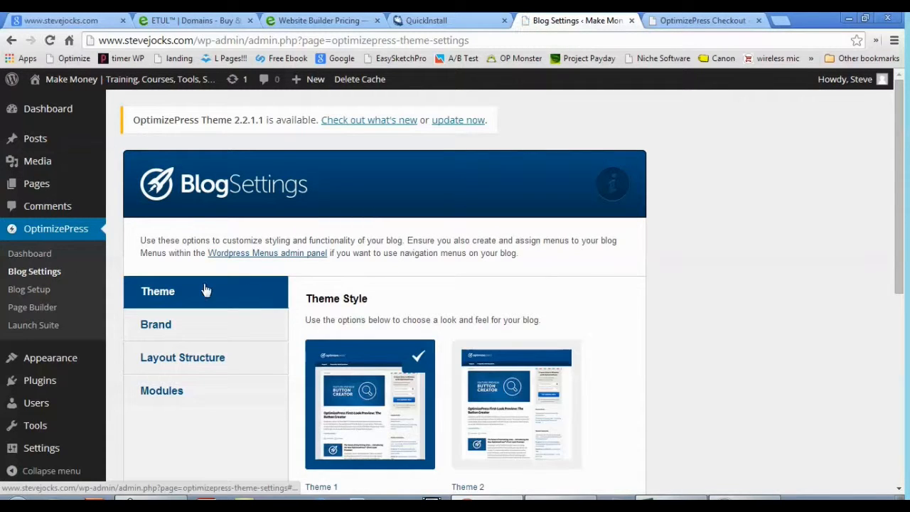
scroll(203, 290, "down", 1)
scroll(199, 284, "down", 2)
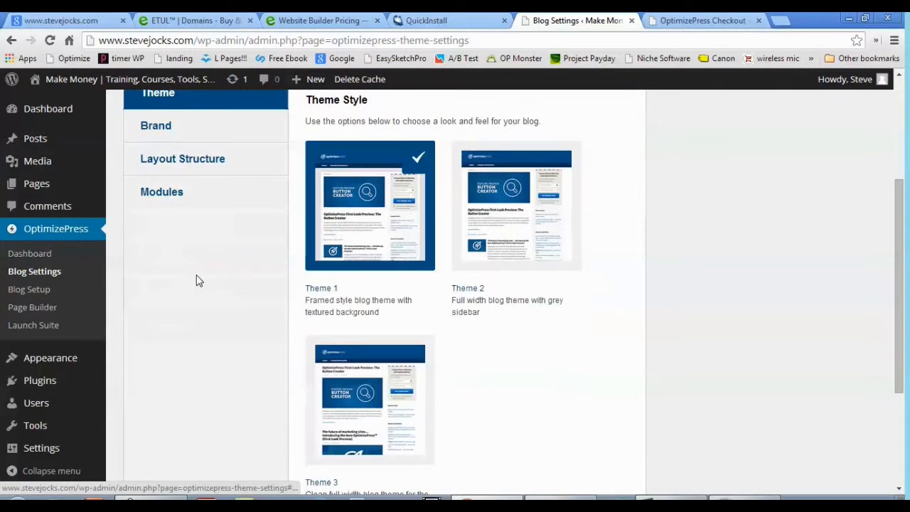
scroll(199, 281, "down", 2)
scroll(199, 281, "up", 3)
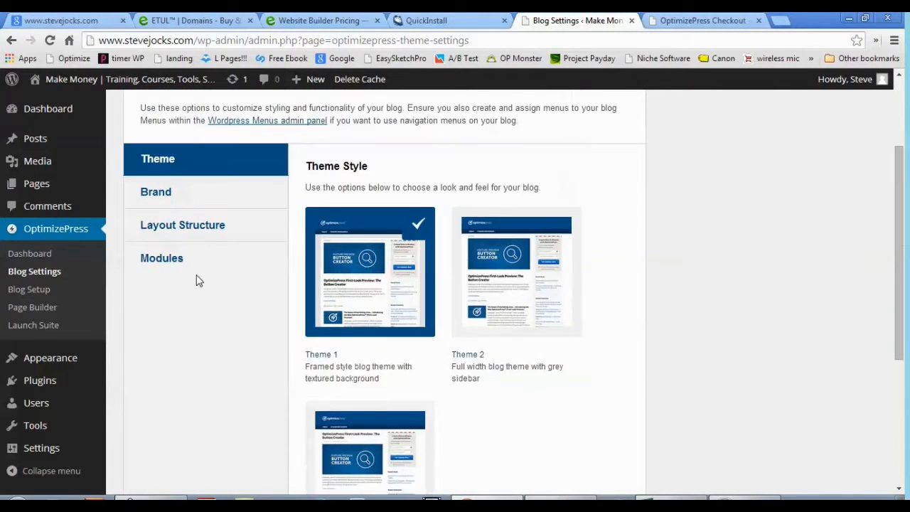
Open the OptimizePress Blog Setup wizard, keep Theme 1 as the theme style and continue to Step 2: Brand Your Blog.
left_click(37, 291)
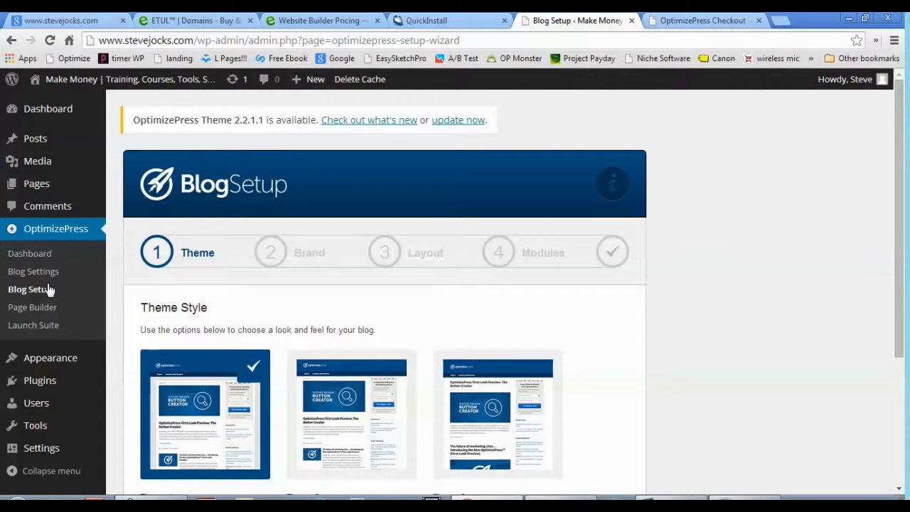
scroll(173, 293, "down", 3)
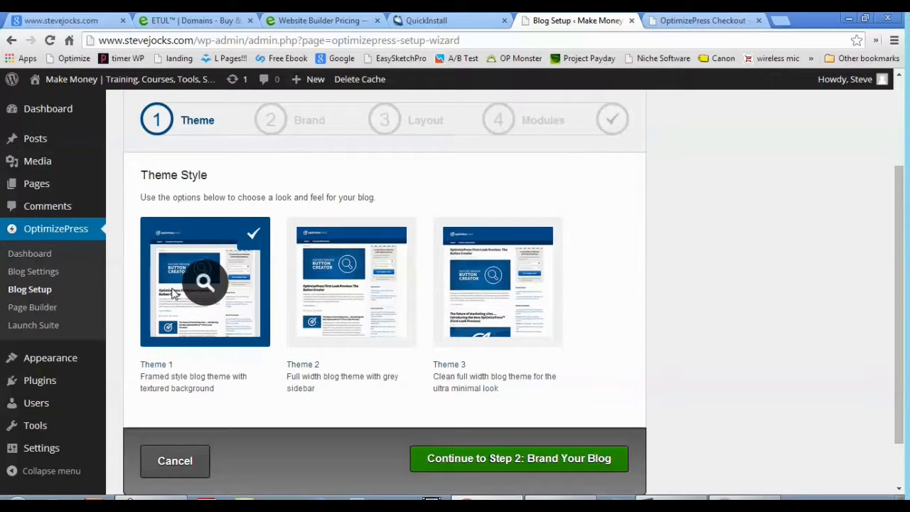
scroll(378, 310, "up", 1)
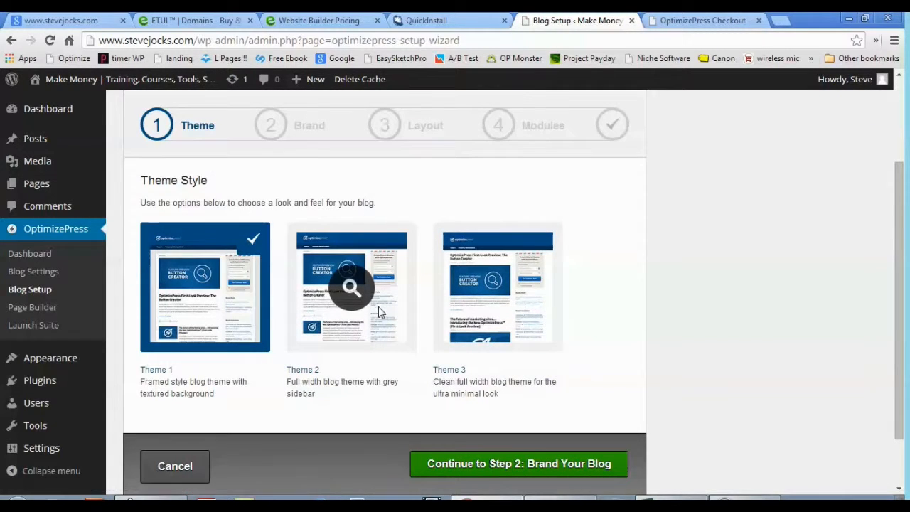
left_click(503, 468)
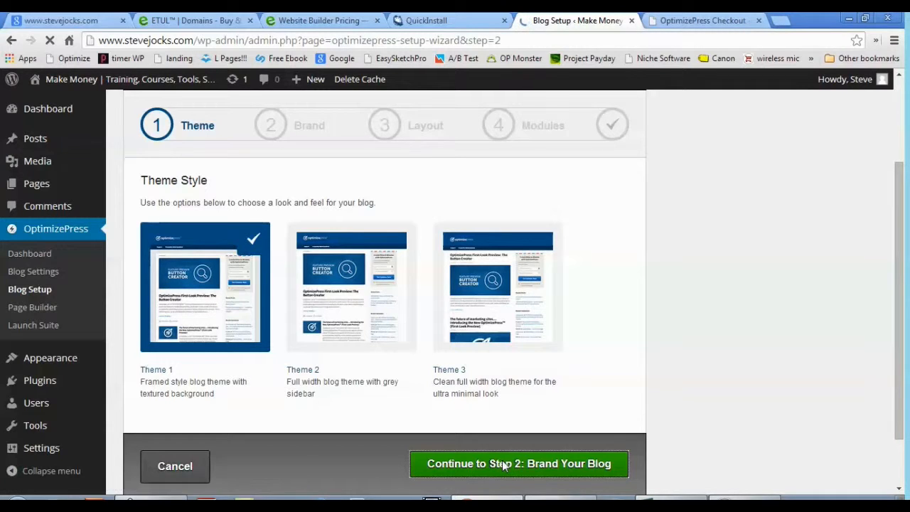
Examine the Copyright Notice and the Typography font settings in the wizard's Brand step, closing each section again.
scroll(464, 420, "down", 2)
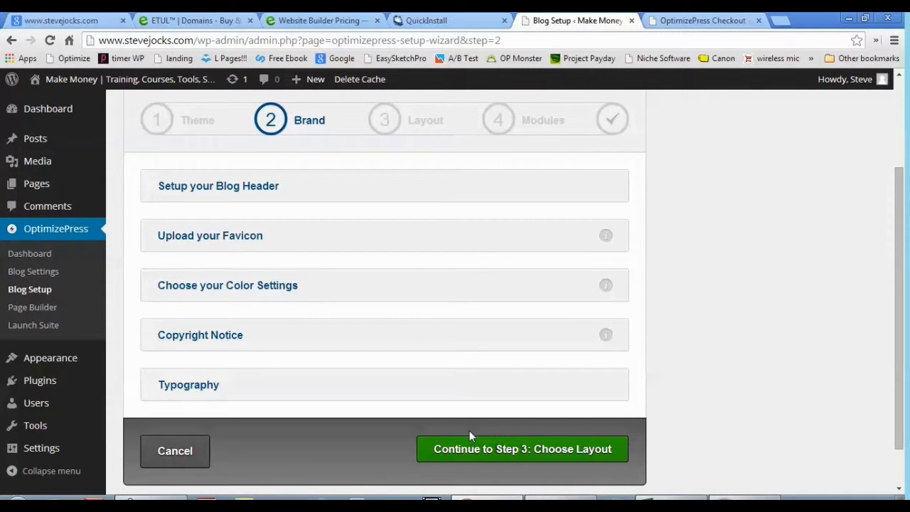
left_click(184, 340)
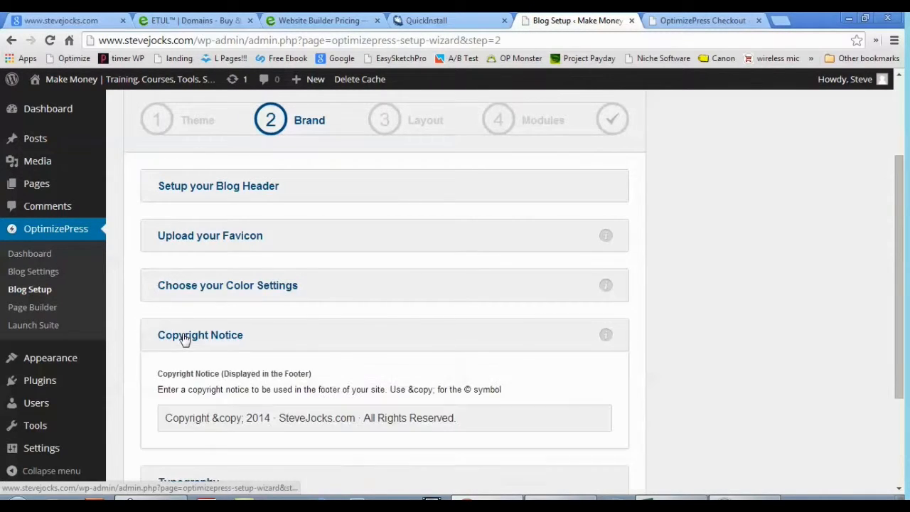
left_click(184, 339)
left_click(191, 387)
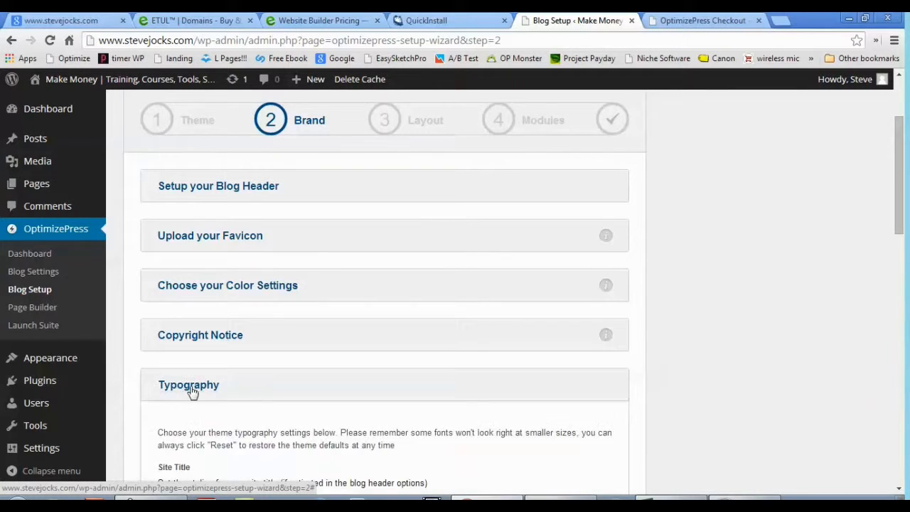
scroll(195, 391, "down", 6)
scroll(197, 389, "down", 6)
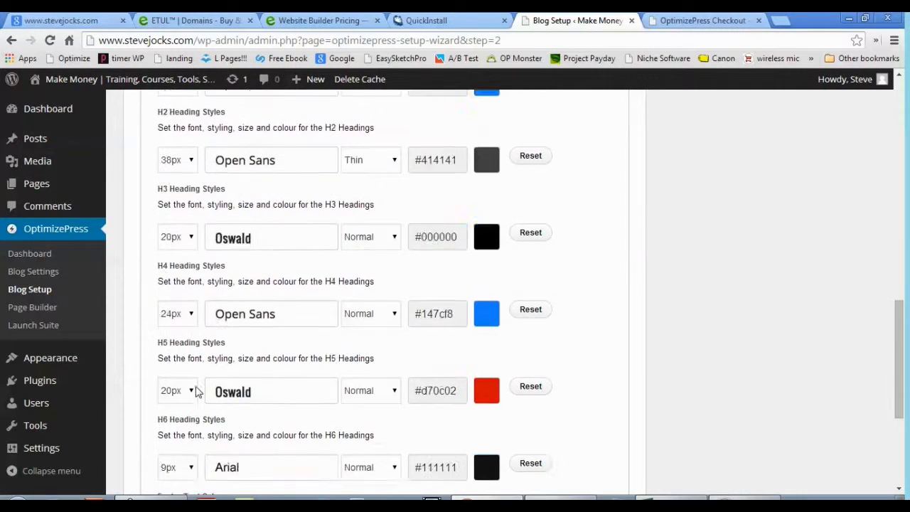
scroll(196, 387, "up", 4)
scroll(196, 388, "up", 7)
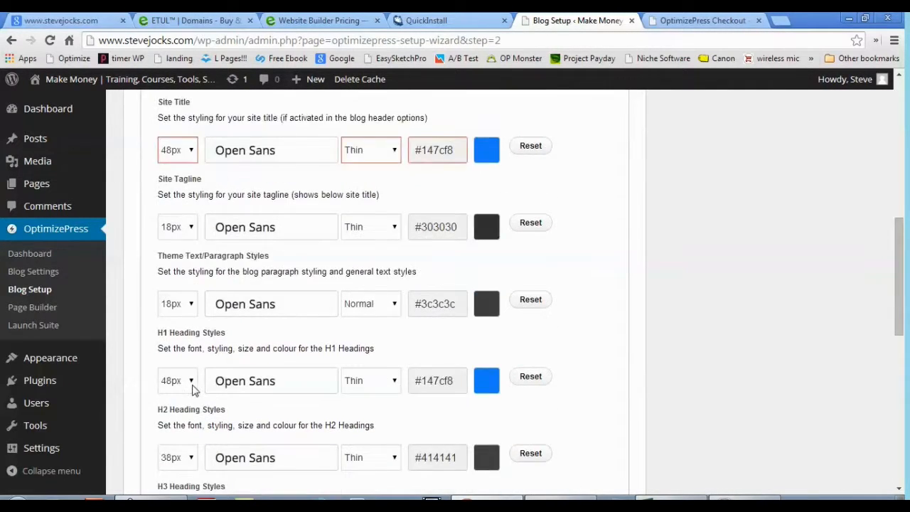
left_click(195, 294)
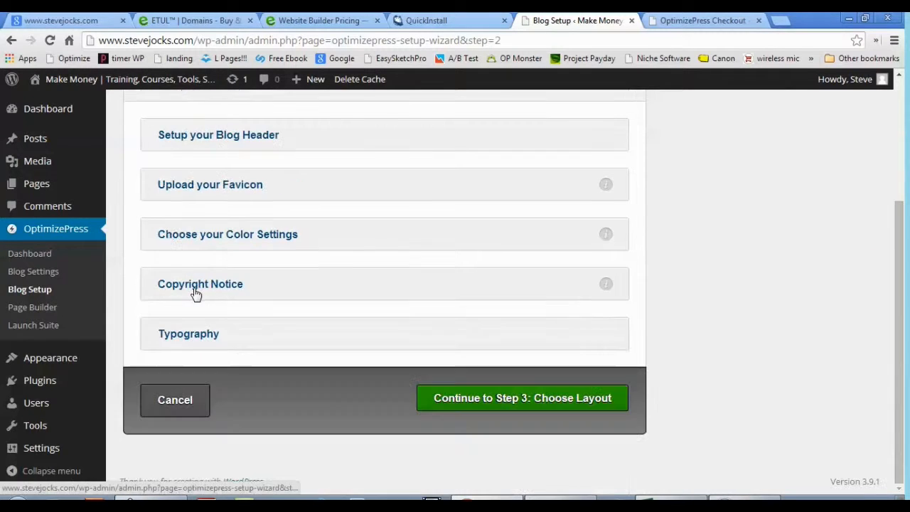
View the blog header's logo and banner upload options, close the section and continue the wizard to Step 3: Choose Layout.
scroll(203, 305, "up", 2)
left_click(221, 206)
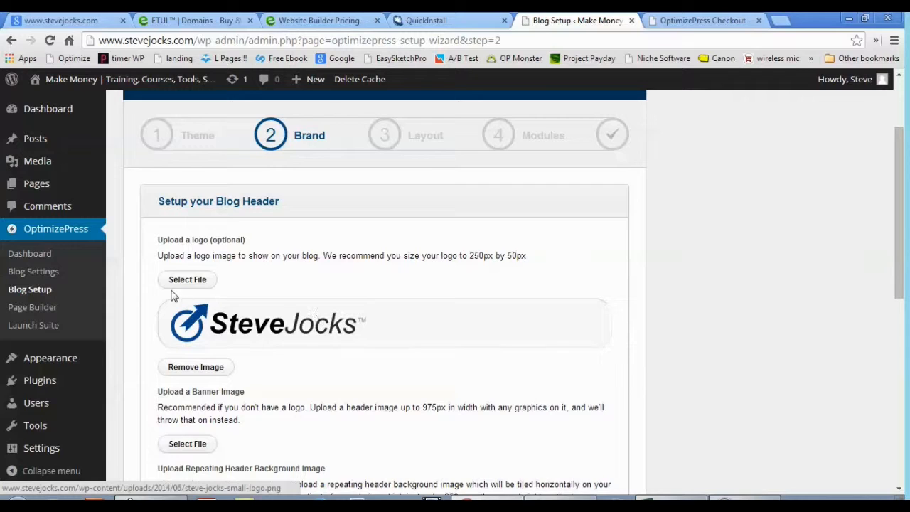
left_click(199, 207)
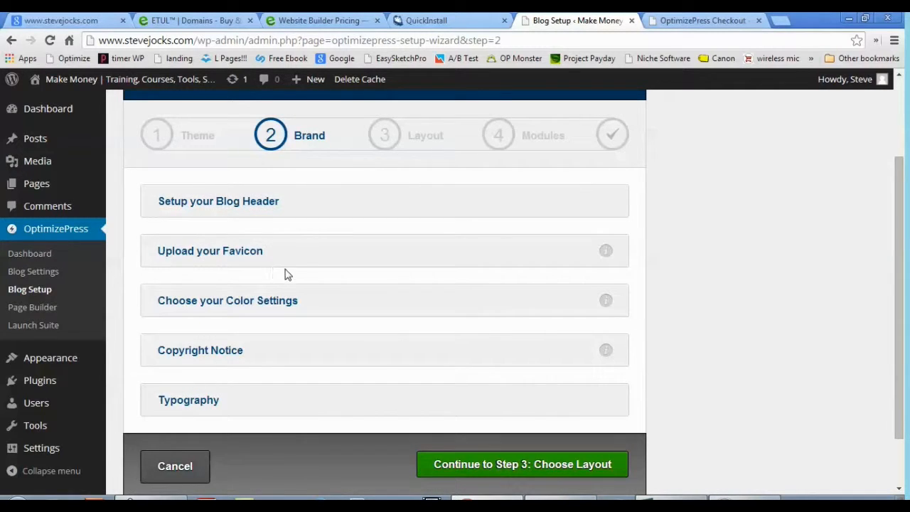
left_click(497, 465)
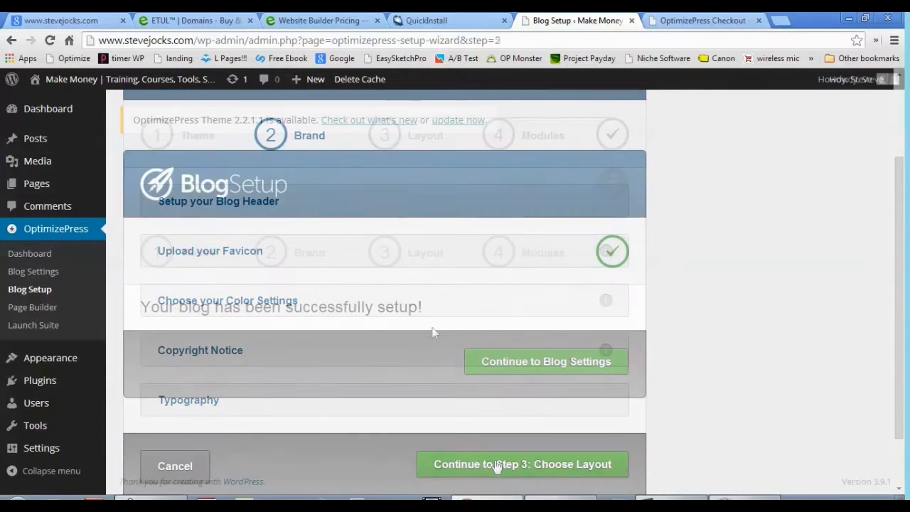
View the list of pages in the WordPress admin and open the Learn page on the live stevejocks.com site.
left_click(52, 188)
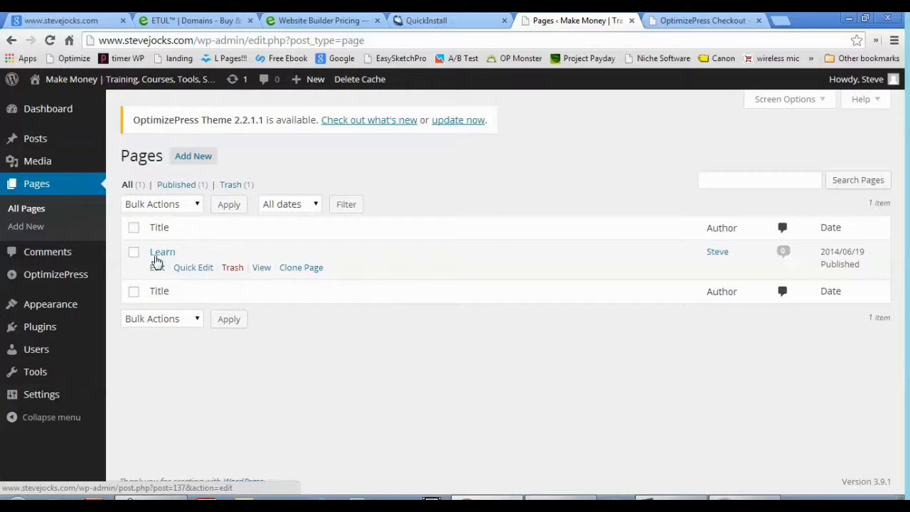
left_click(68, 21)
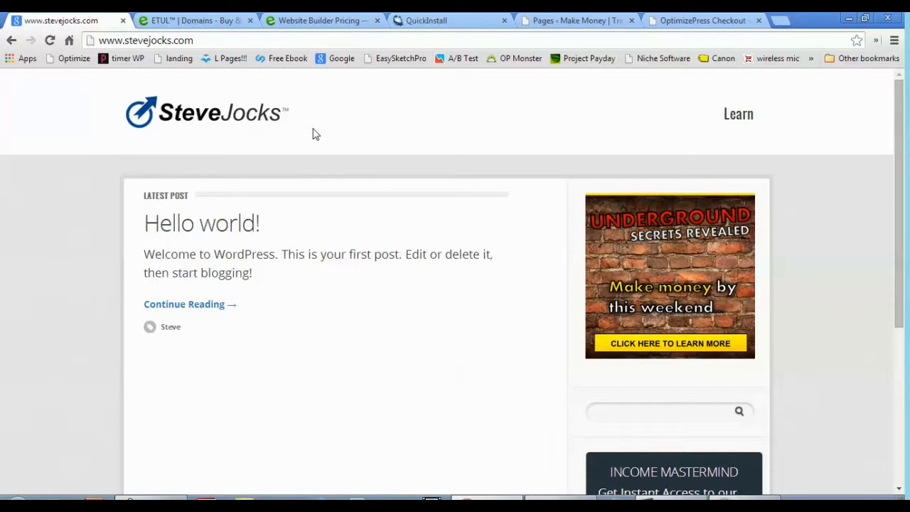
left_click(729, 119)
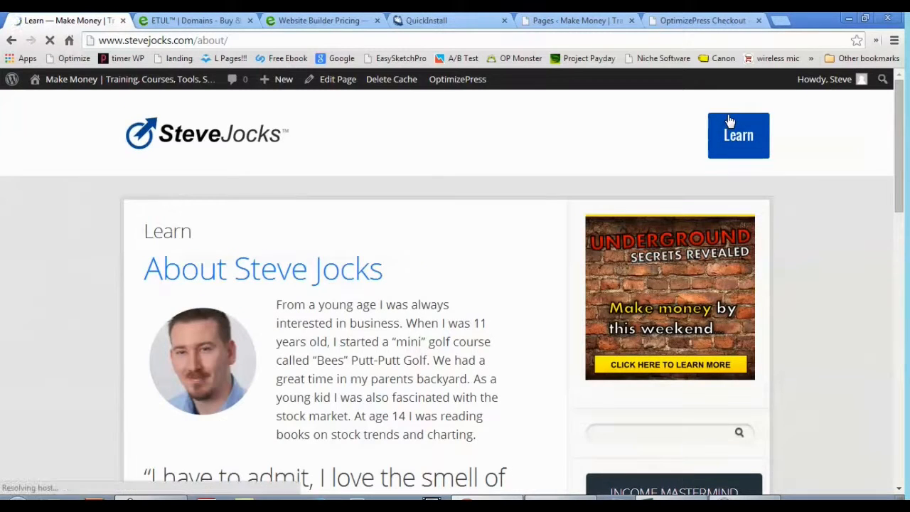
Examine the Learn page's article text and sidebar on the live site, and return to the site's home page.
scroll(161, 235, "down", 1)
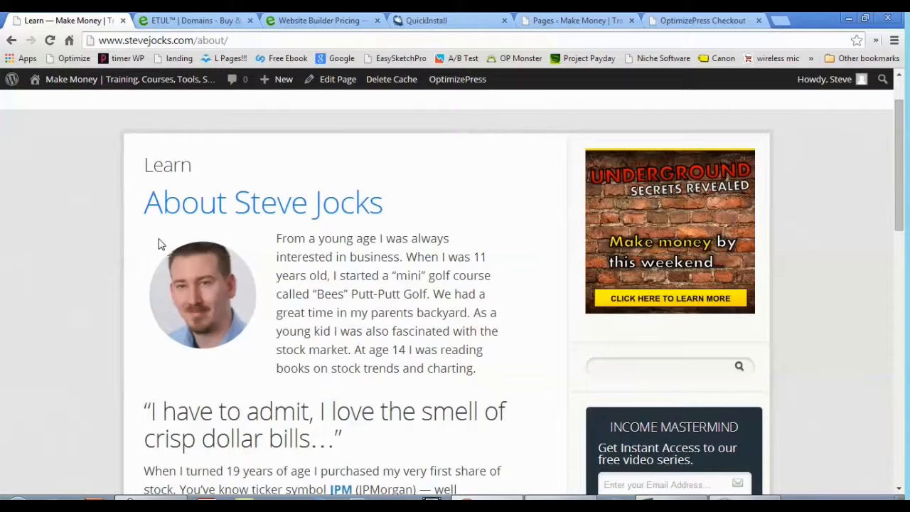
scroll(152, 216, "up", 1)
left_click_drag(143, 284, 385, 290)
left_click(410, 302)
scroll(411, 302, "down", 2)
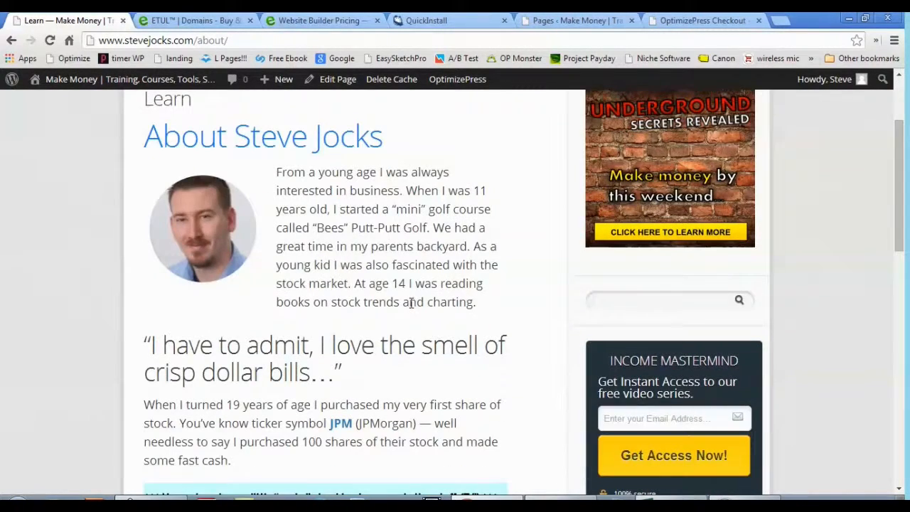
scroll(453, 304, "down", 9)
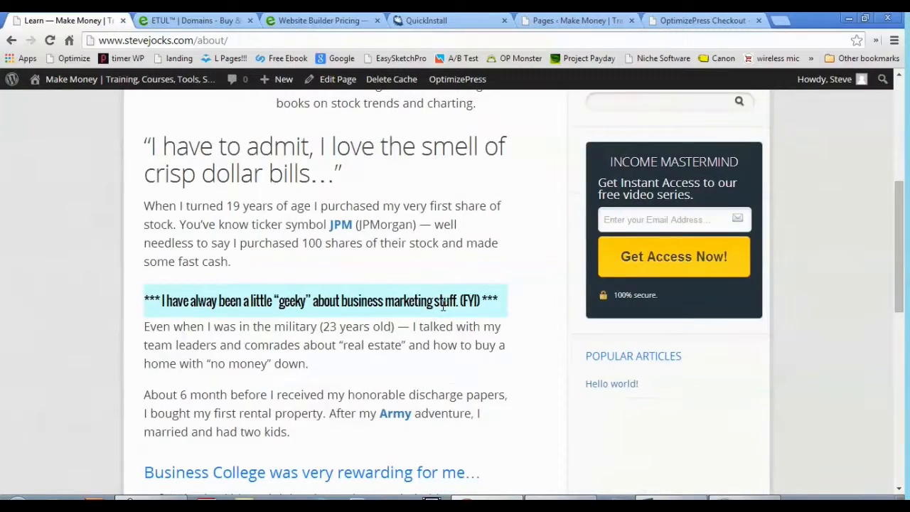
scroll(360, 289, "up", 8)
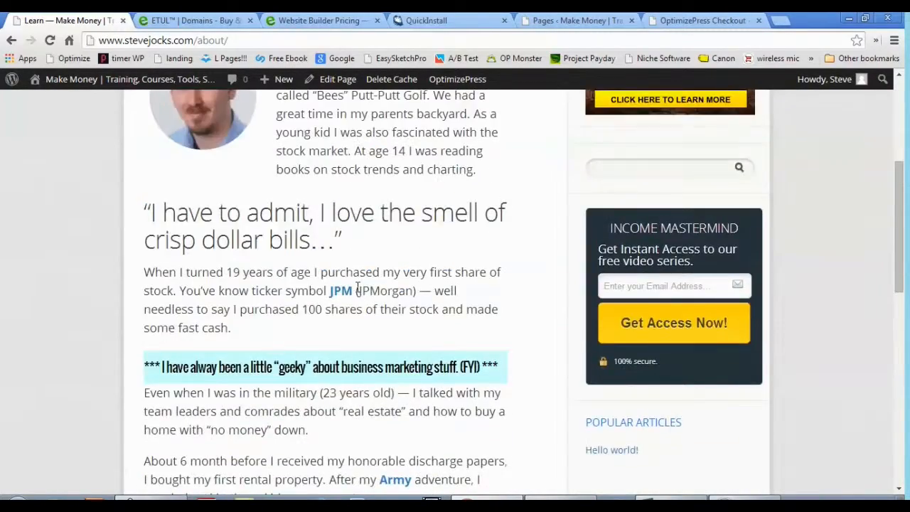
scroll(360, 286, "up", 2)
scroll(359, 286, "down", 1)
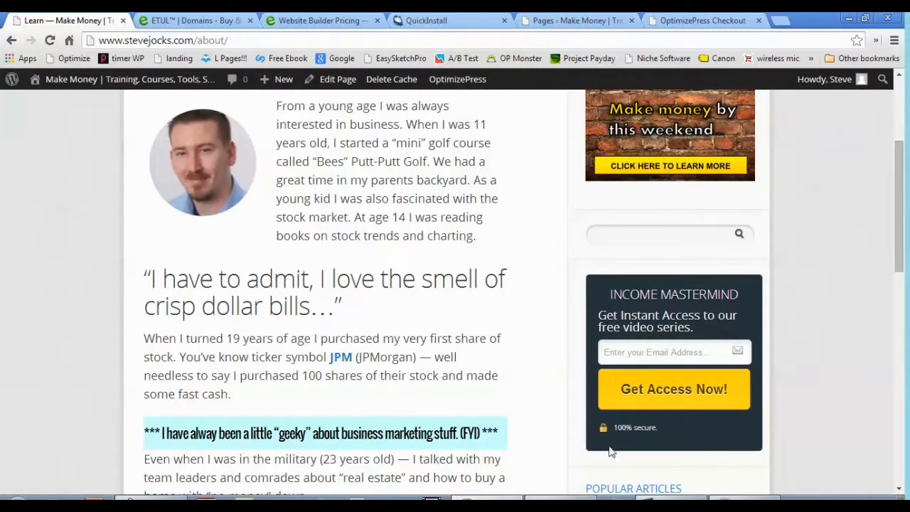
scroll(668, 238, "up", 3)
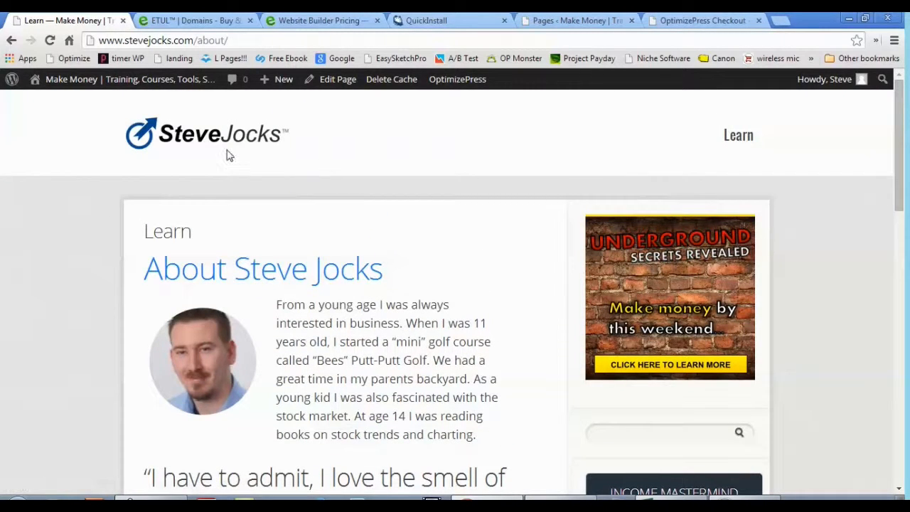
left_click(201, 138)
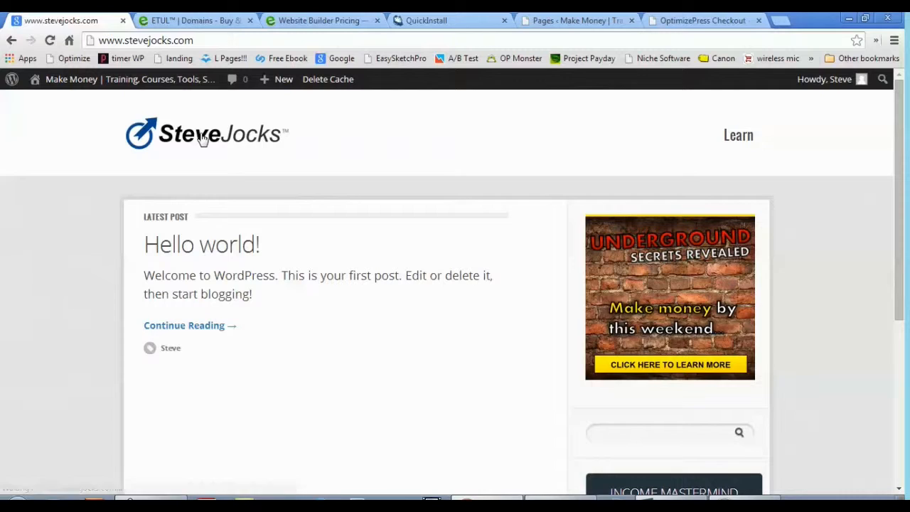